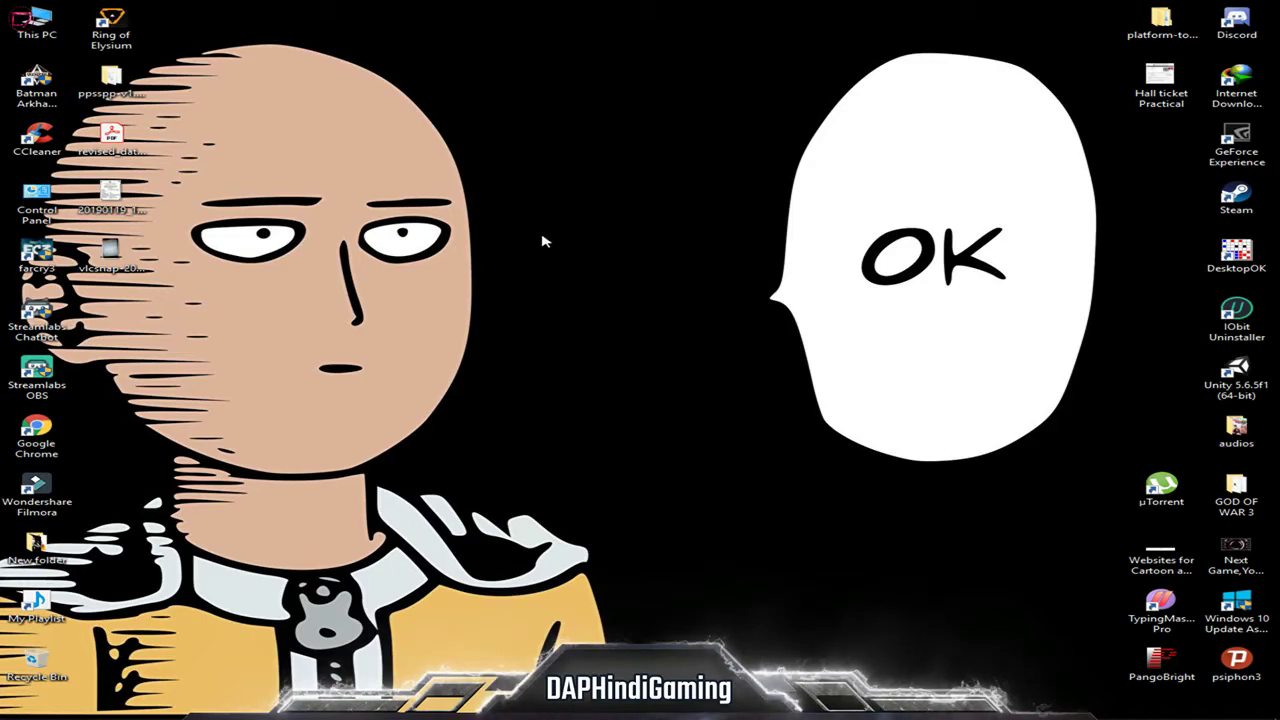
pyautogui.rightClick(514, 212)
pyautogui.click(560, 250)
pyautogui.rightClick(548, 166)
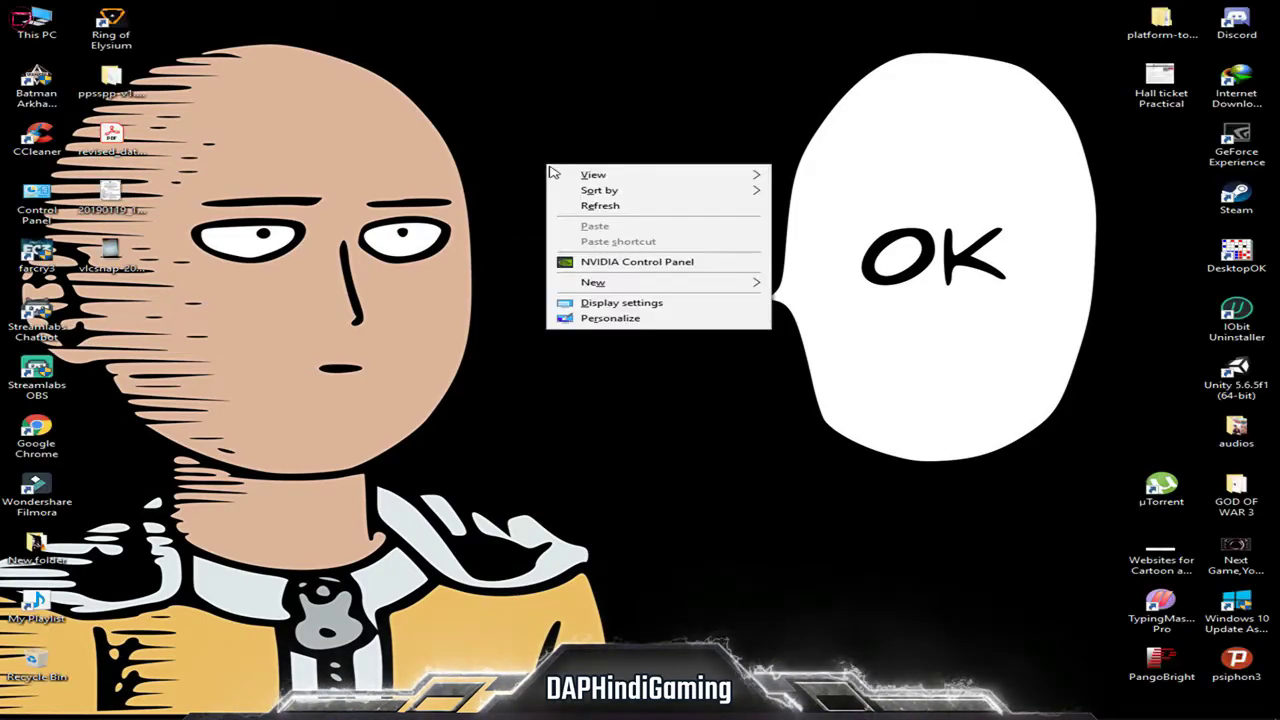
pyautogui.click(578, 207)
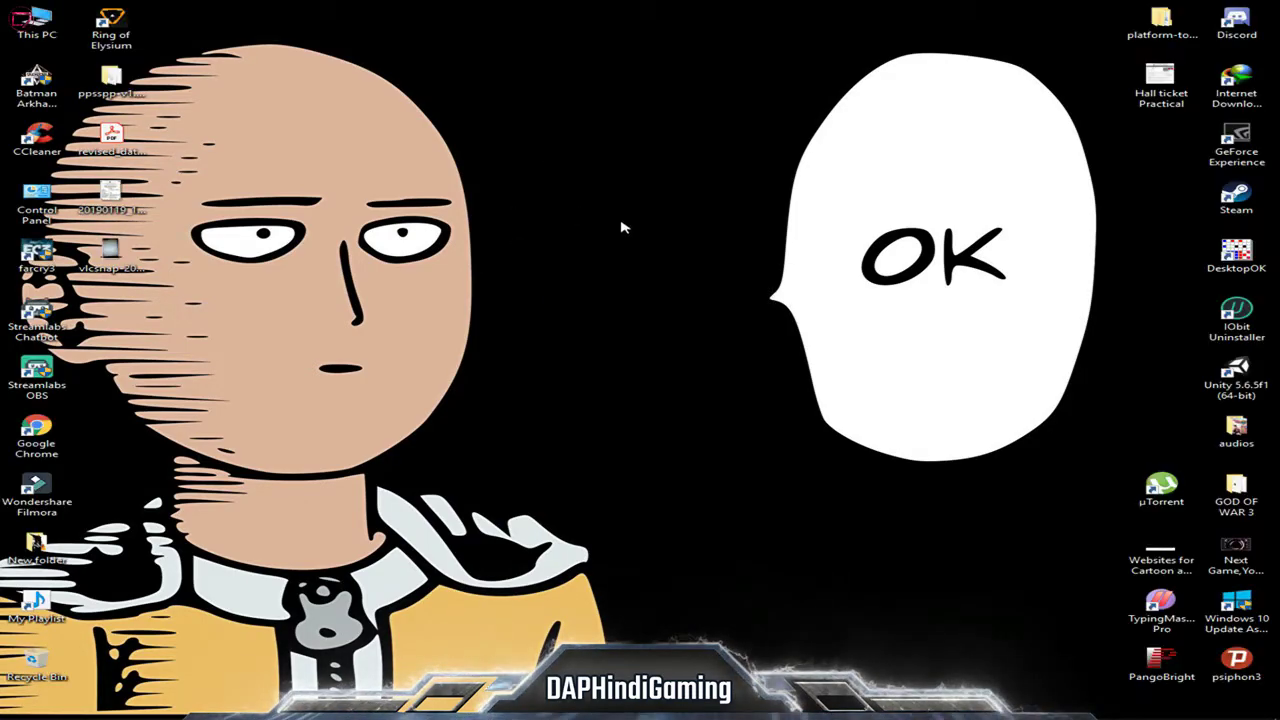
pyautogui.rightClick(518, 231)
pyautogui.click(557, 273)
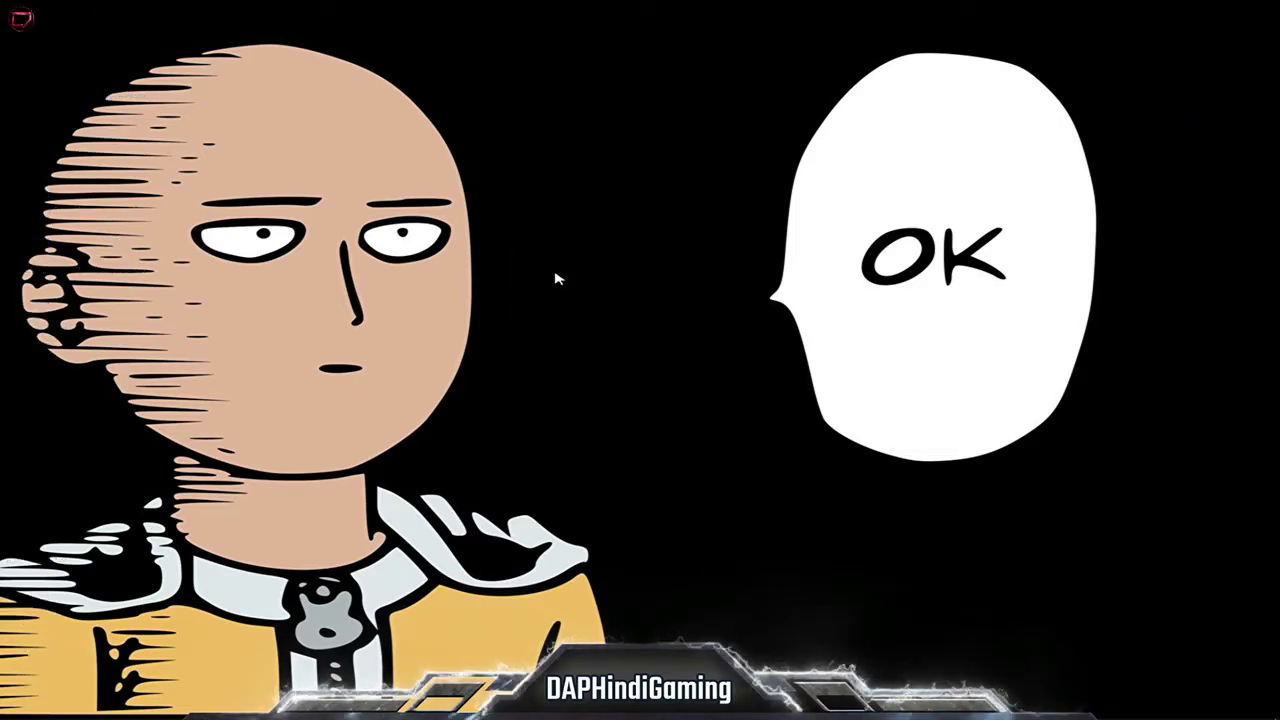
pyautogui.rightClick(522, 228)
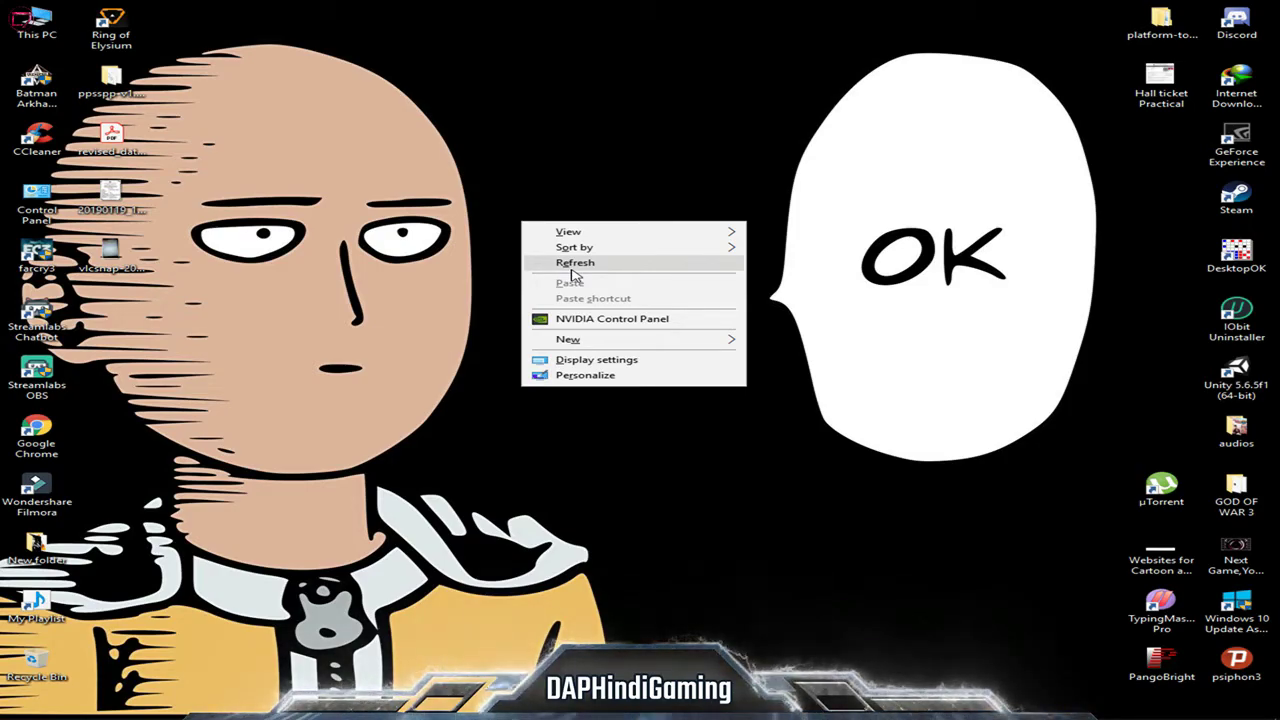
pyautogui.click(571, 268)
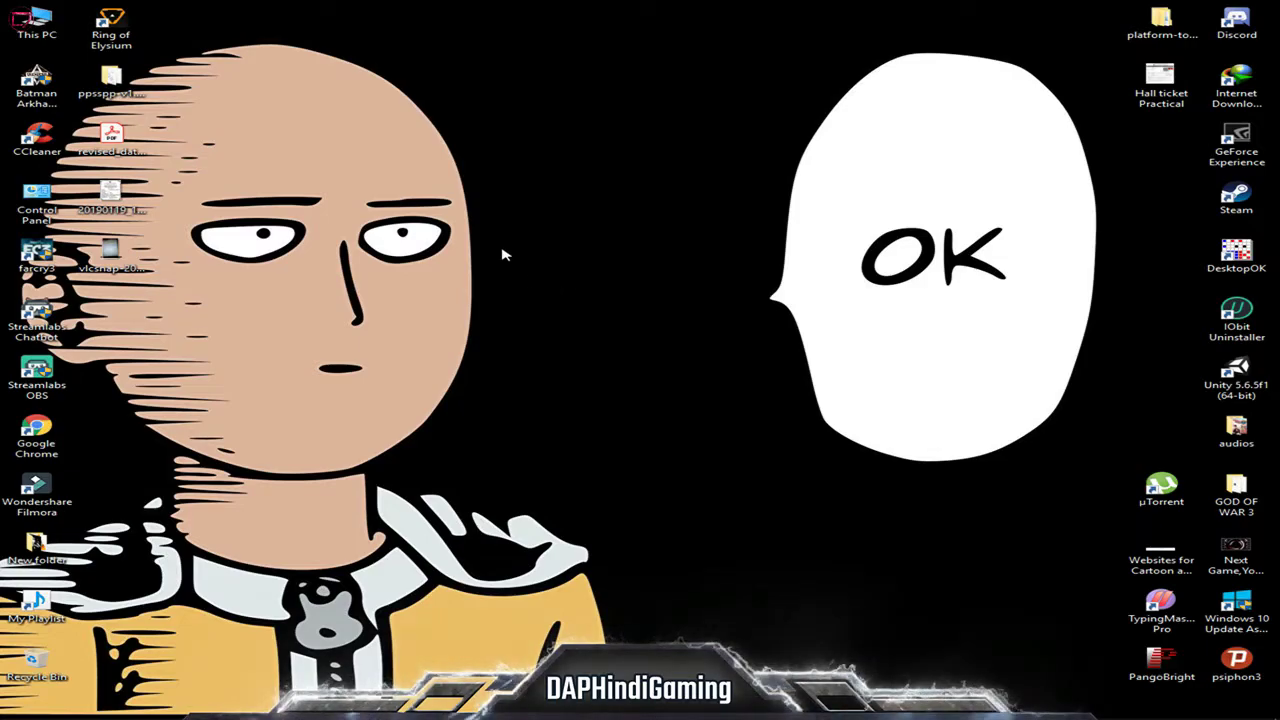
pyautogui.rightClick(503, 254)
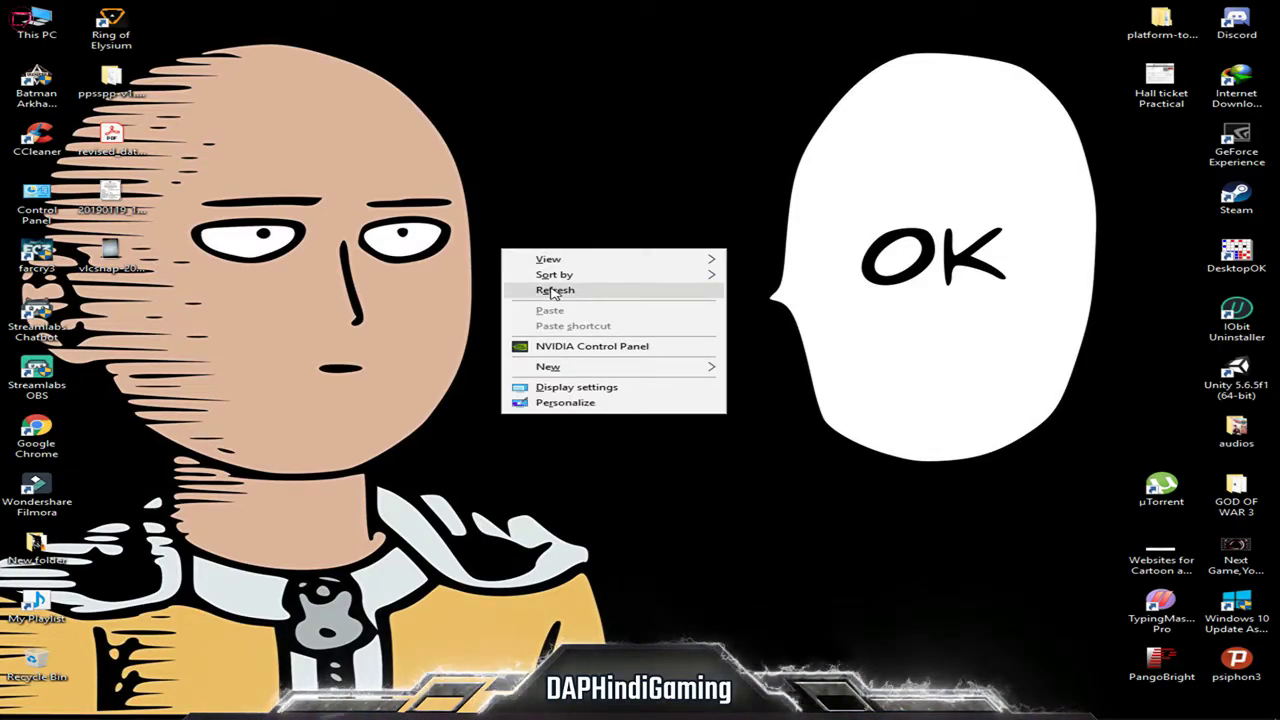
pyautogui.click(551, 291)
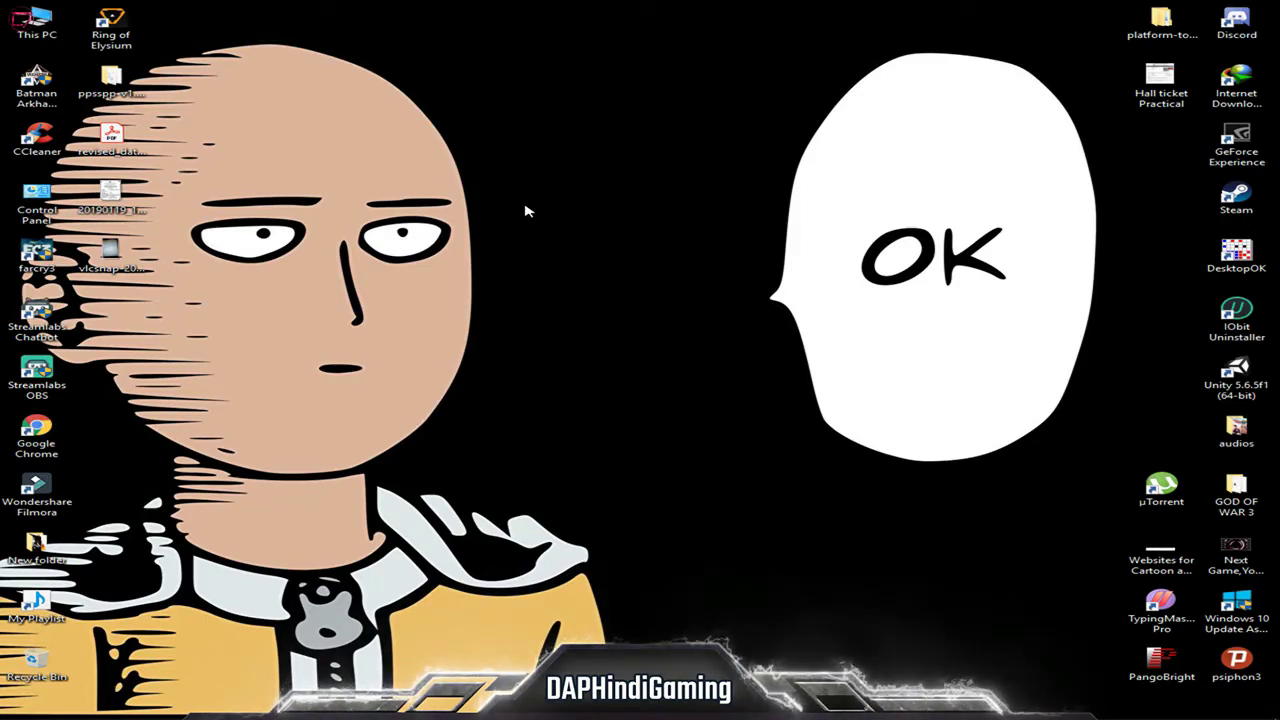
pyautogui.rightClick(525, 206)
pyautogui.click(576, 247)
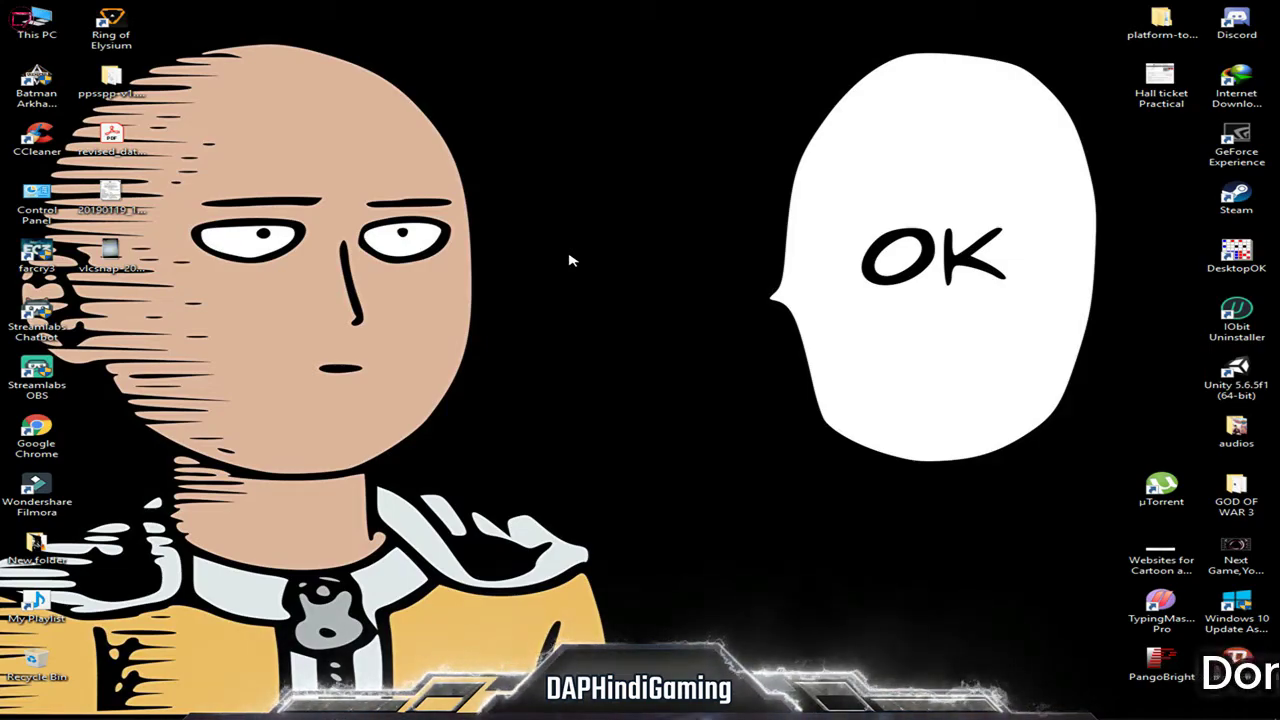
pyautogui.rightClick(670, 488)
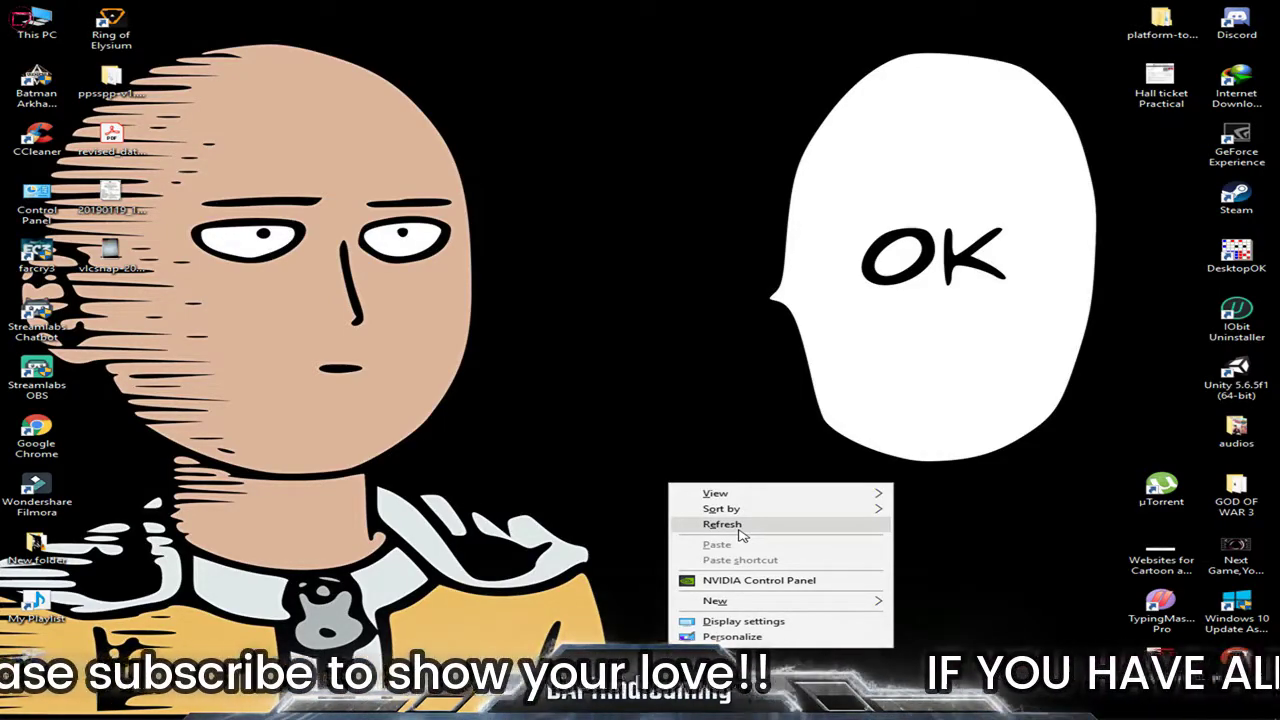
pyautogui.click(741, 526)
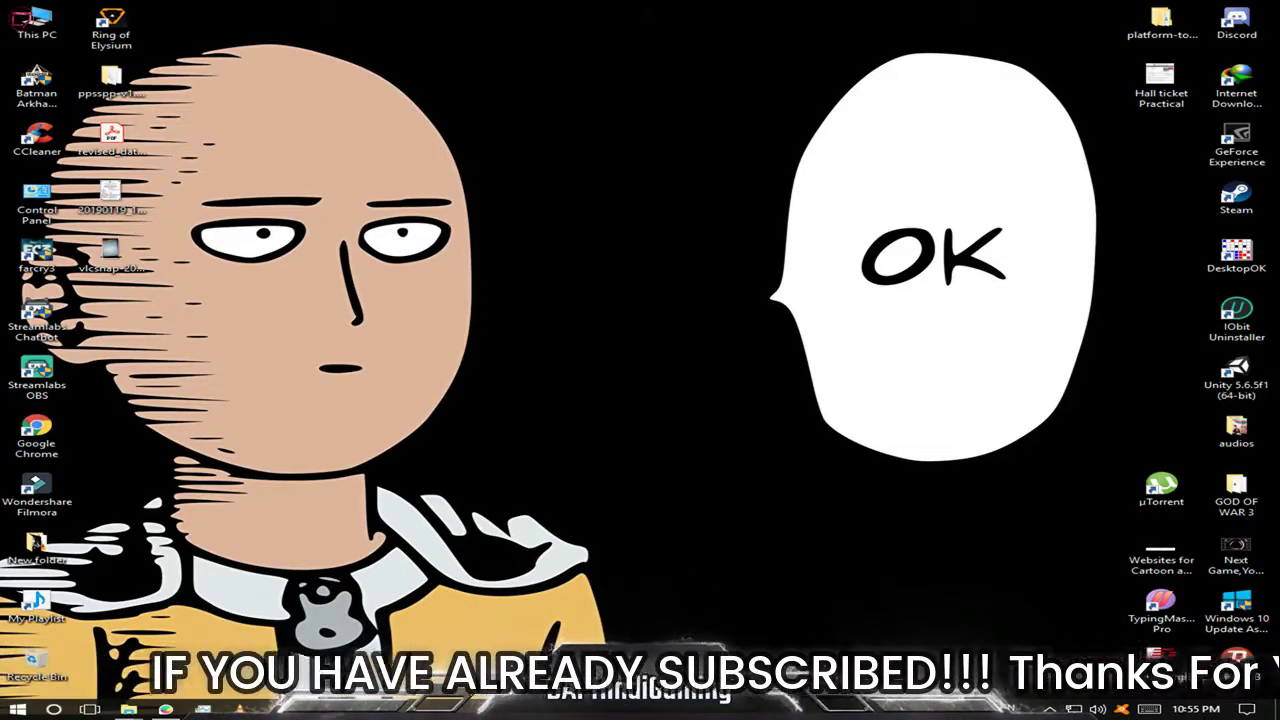
# Step: Switch to Chrome and look over the PUBG Lite homepage at lite.pubg.com and the PUBG account registration page
pyautogui.click(165, 709)
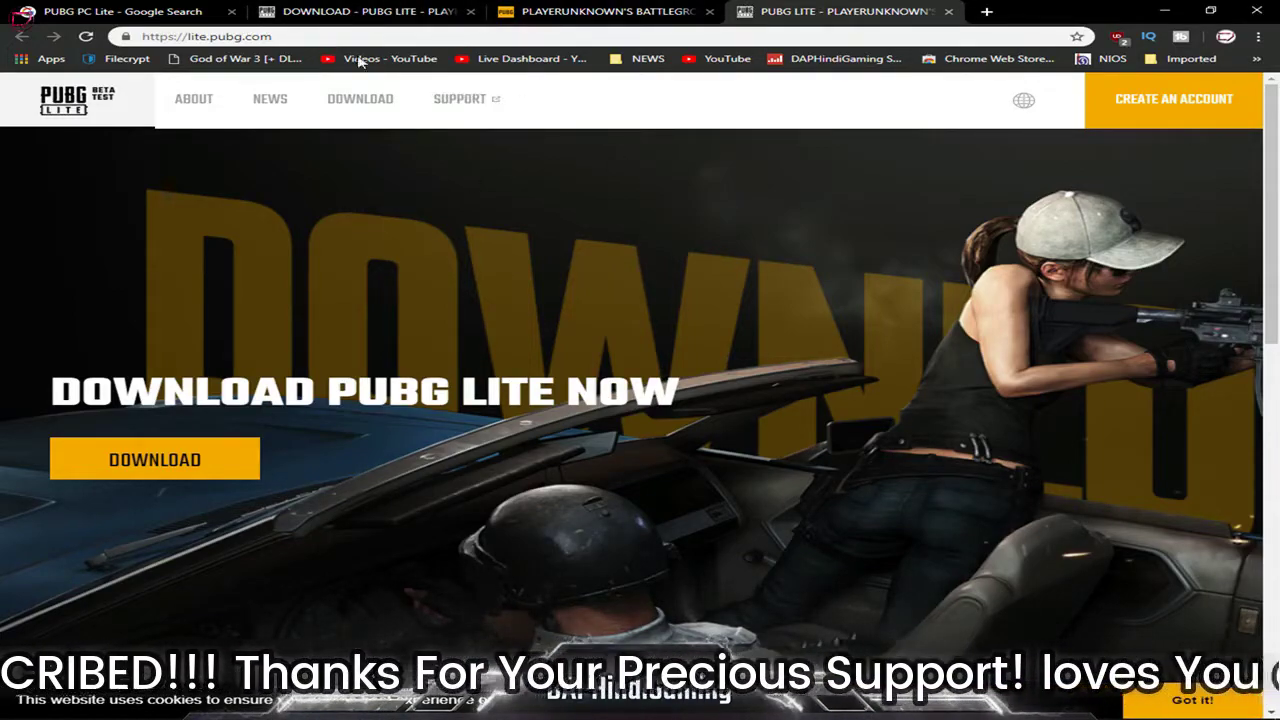
pyautogui.click(284, 36)
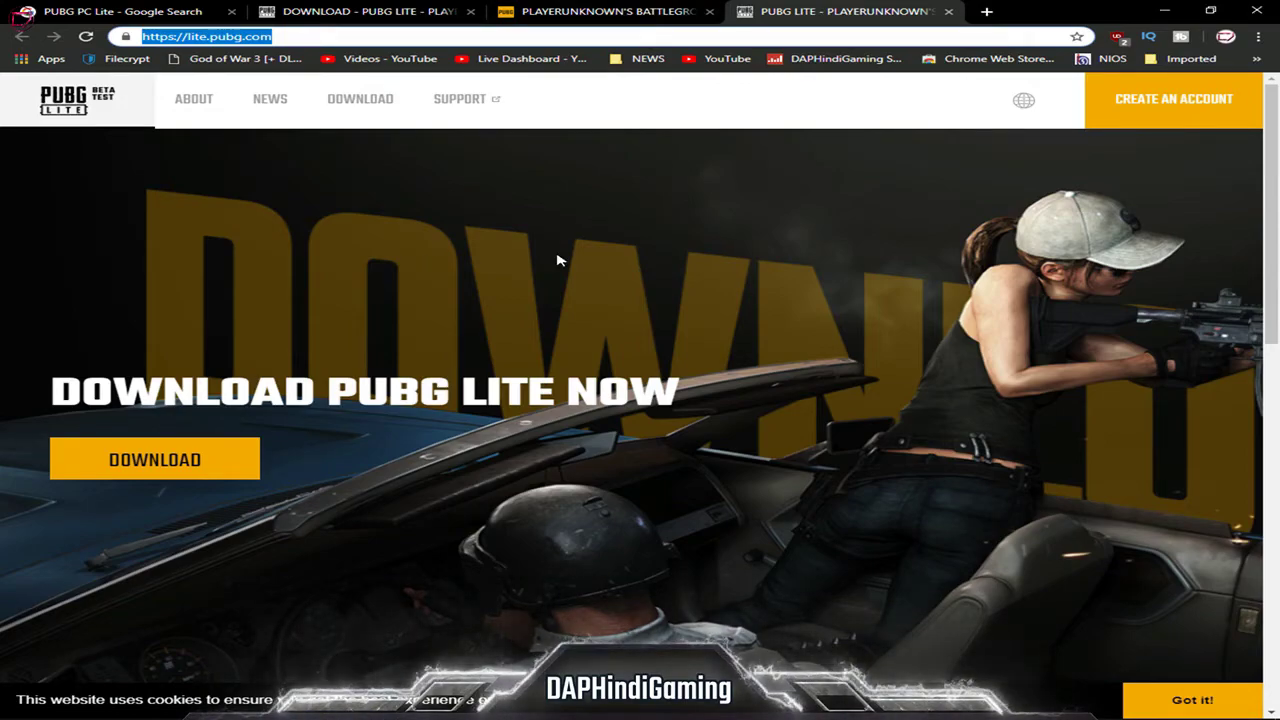
pyautogui.scroll(-3, 589, 300)
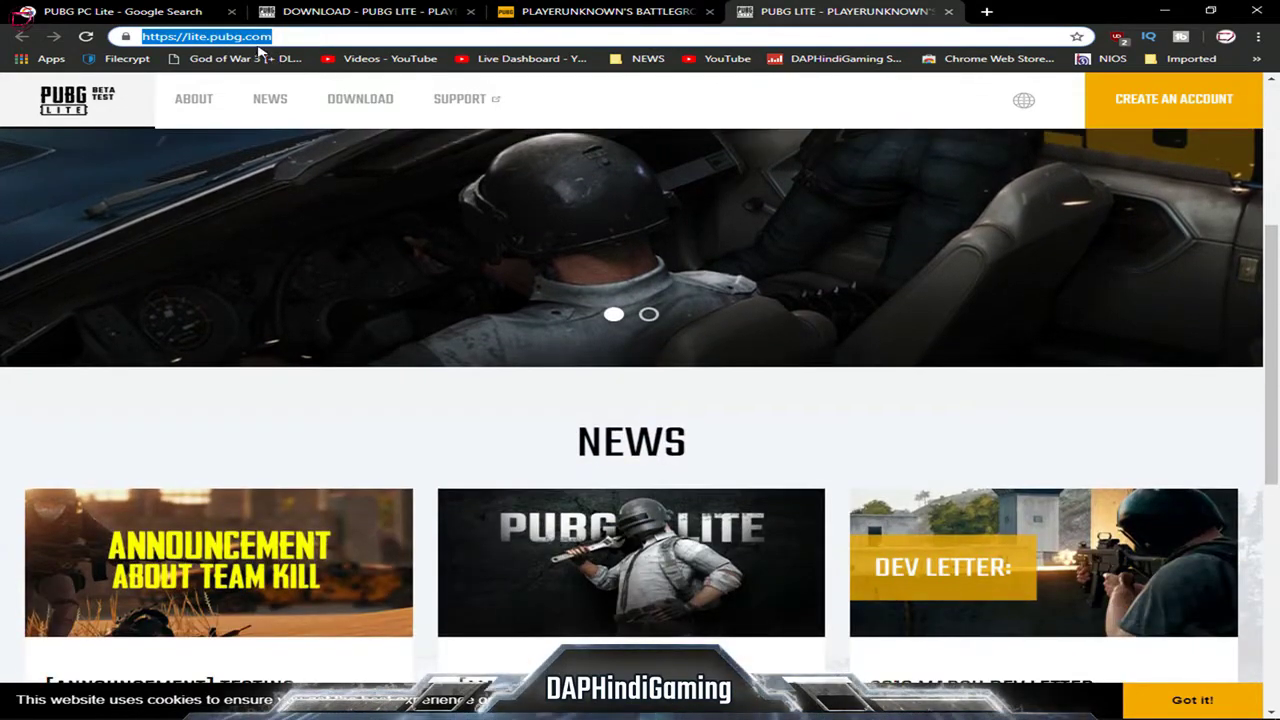
pyautogui.scroll(3, 641, 345)
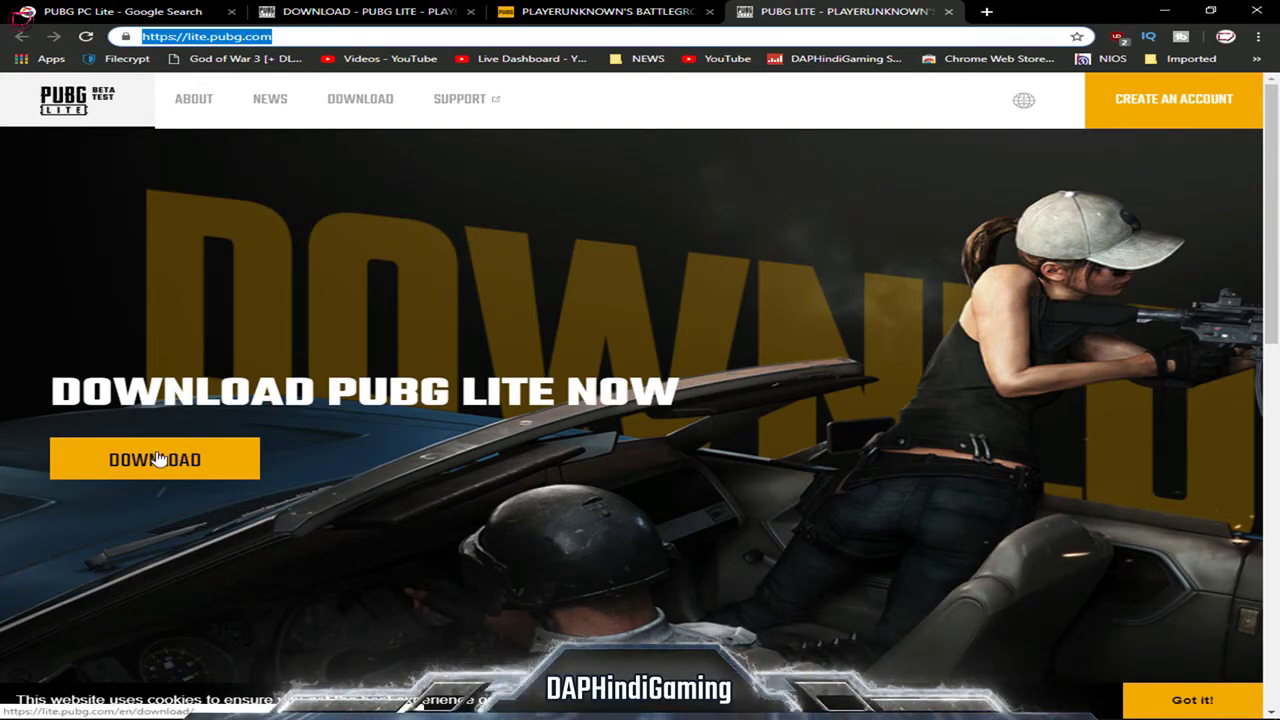
pyautogui.click(620, 10)
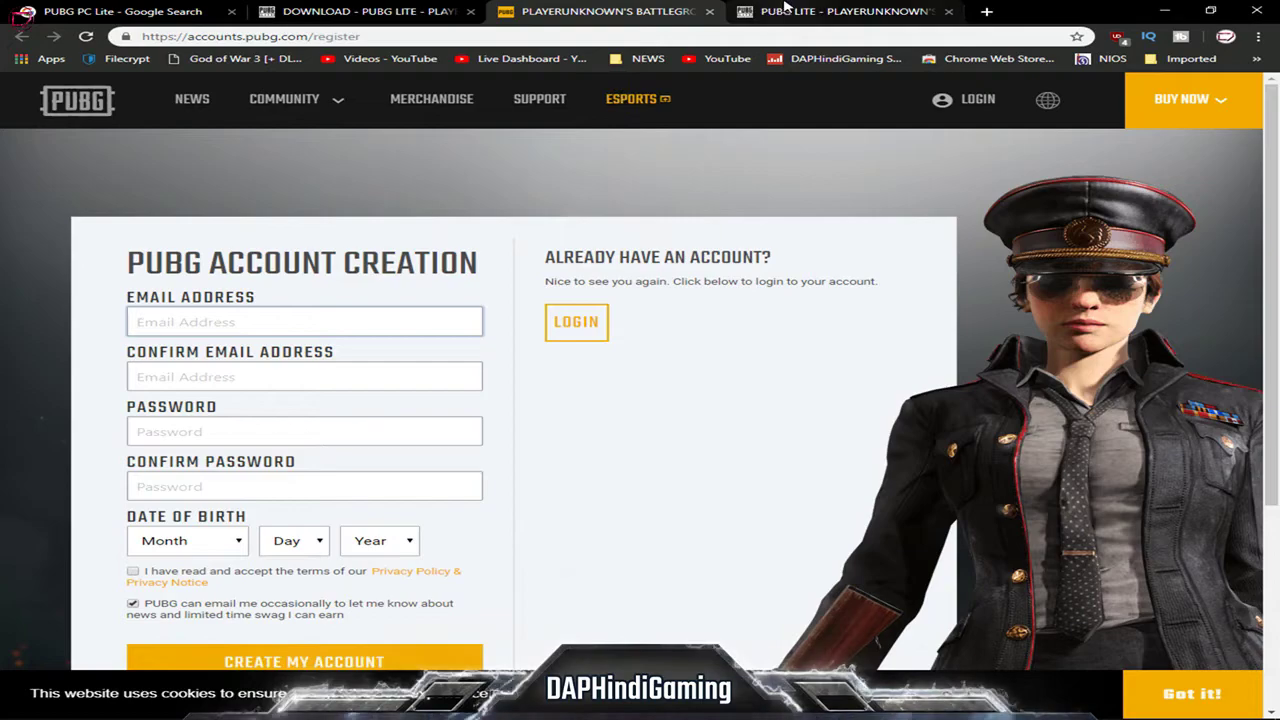
pyautogui.click(742, 24)
# Step: Review the PC specs and required programs on the PUBG Lite download page, then download the installer and show all downloads
pyautogui.click(321, 19)
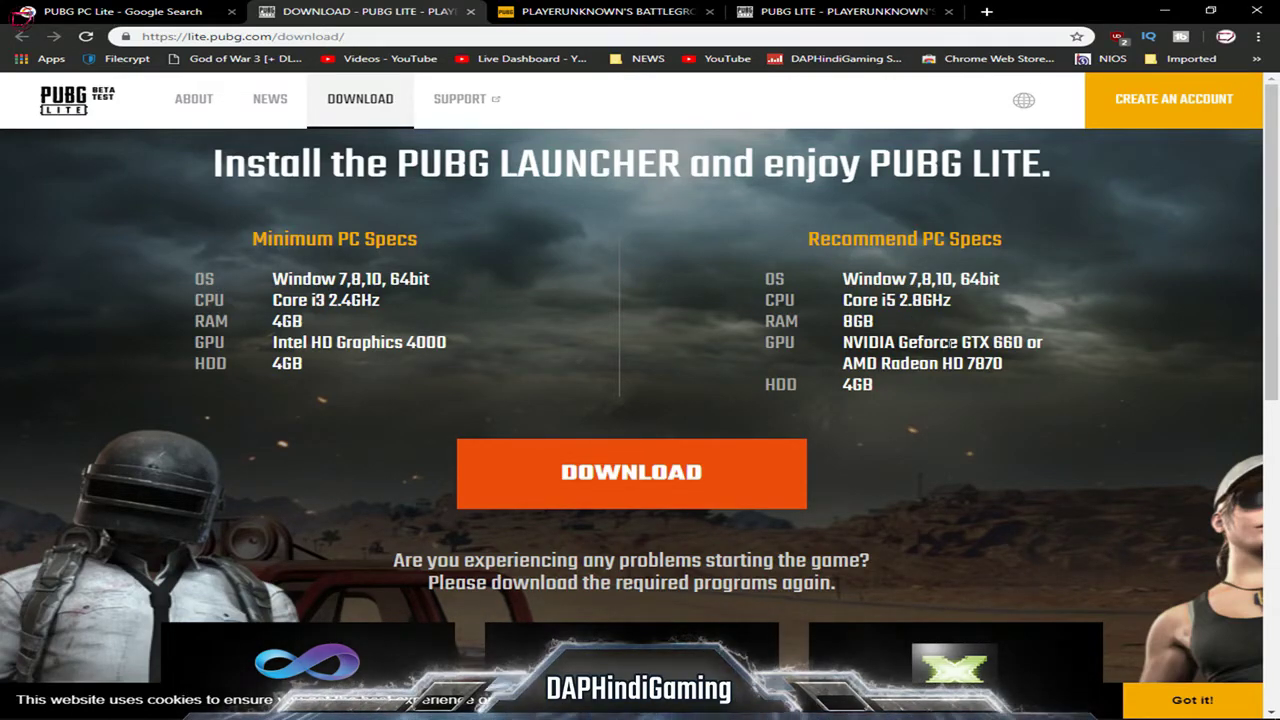
pyautogui.scroll(-2, 979, 519)
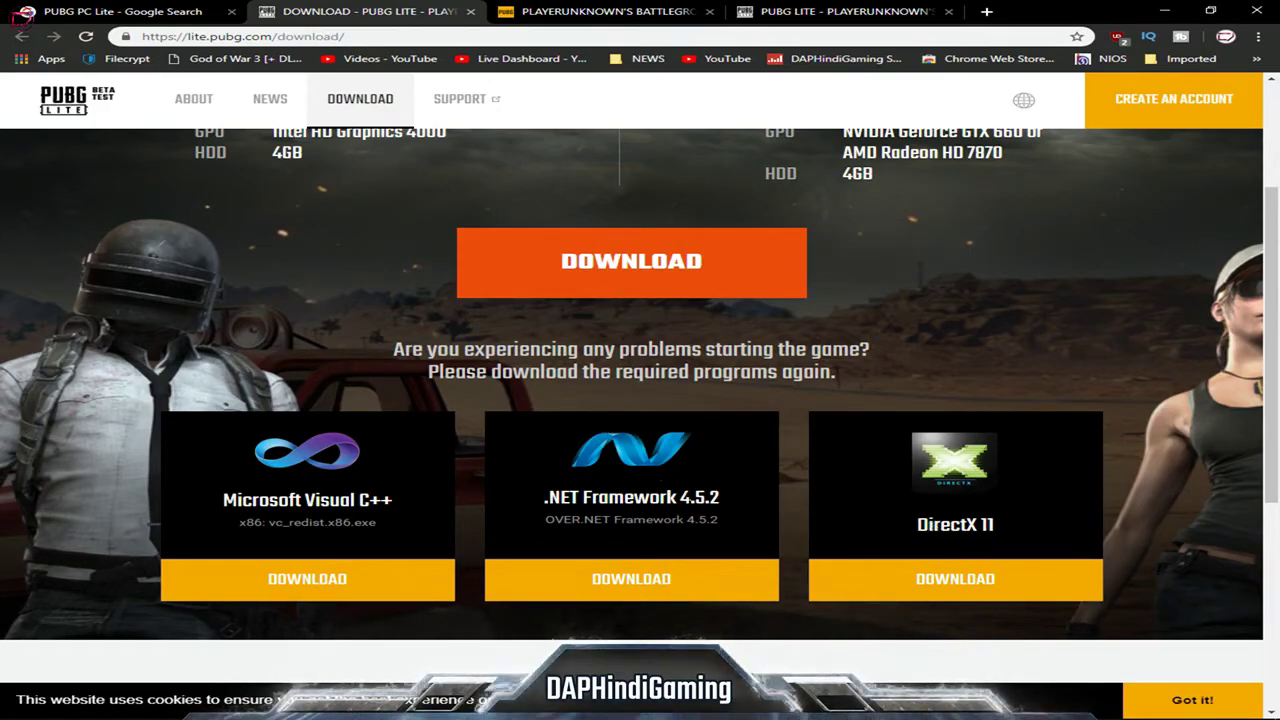
pyautogui.scroll(2, 585, 400)
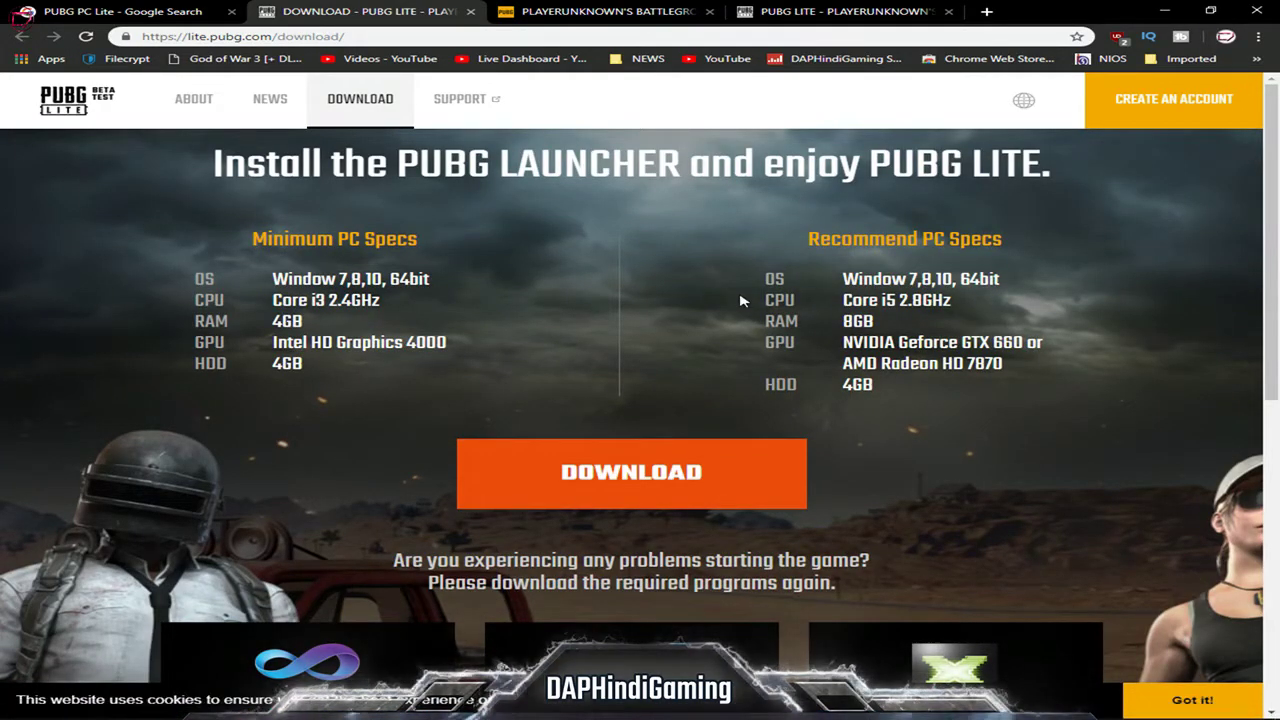
pyautogui.scroll(-1, 783, 640)
pyautogui.scroll(-3, 783, 640)
pyautogui.scroll(2, 930, 480)
pyautogui.scroll(1, 951, 528)
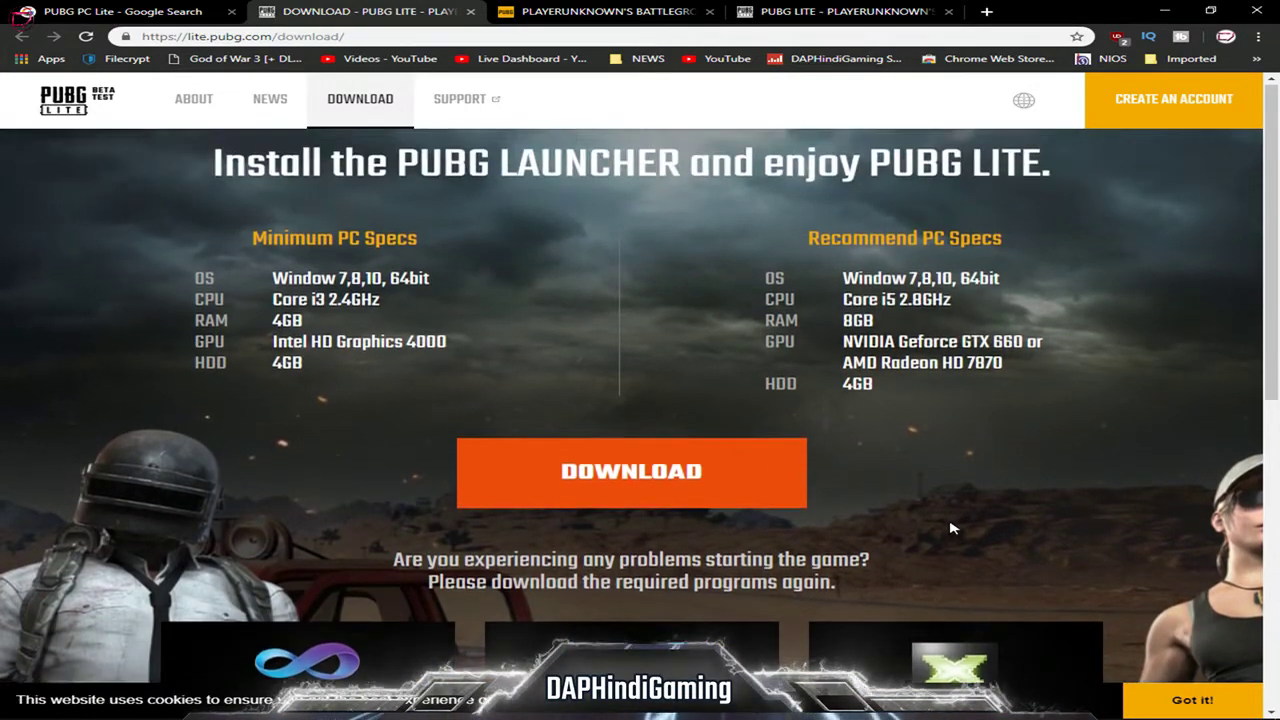
pyautogui.click(647, 492)
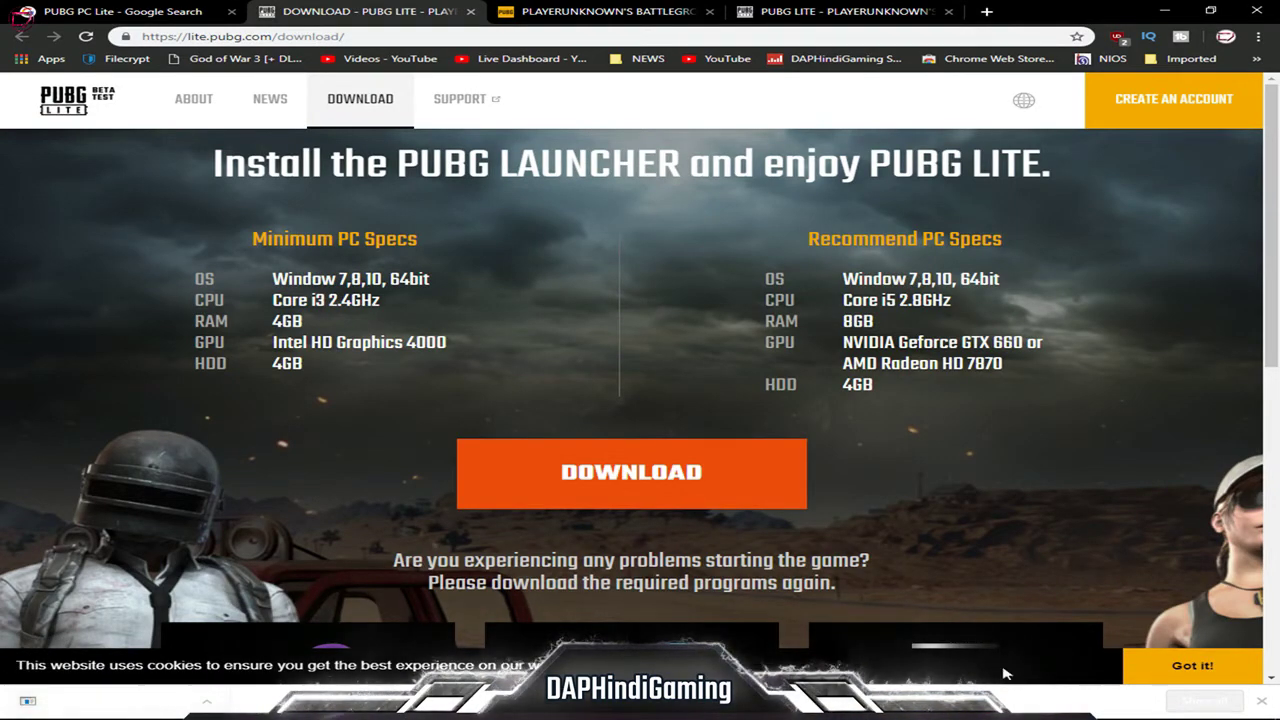
pyautogui.click(1200, 700)
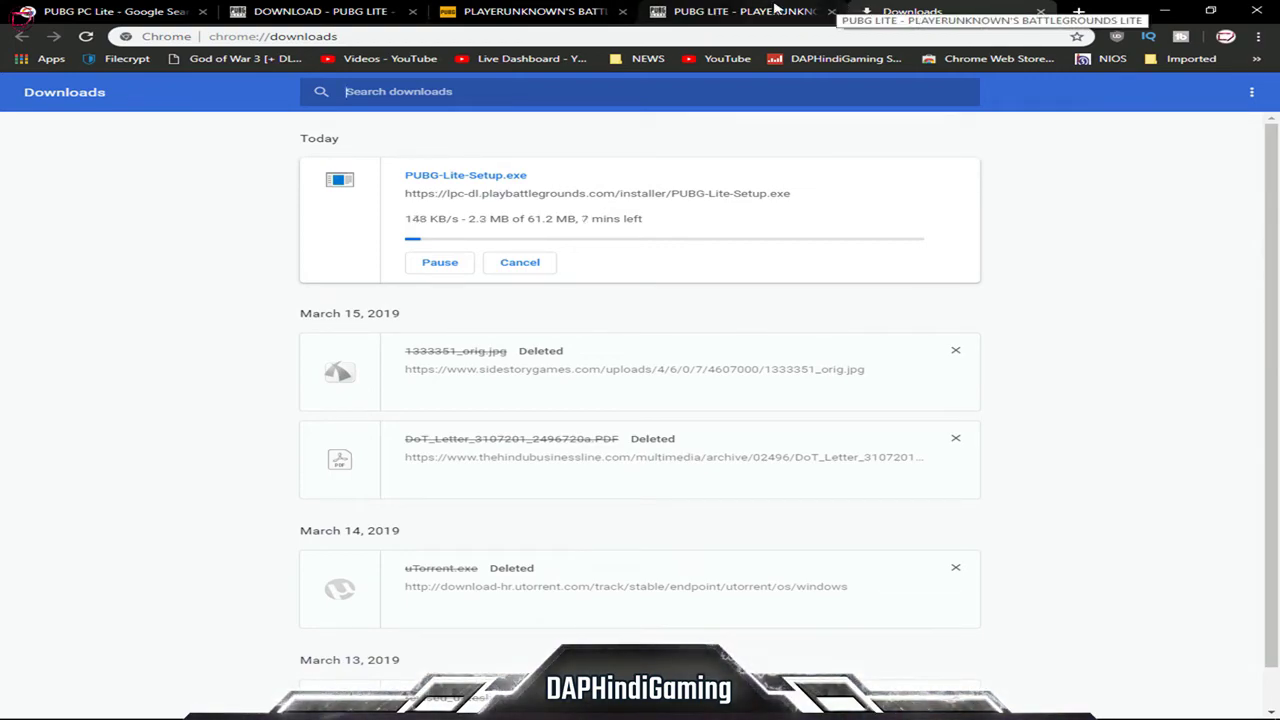
# Step: Look at where the PUBG Lite homepage offers account creation, then close the homepage
pyautogui.click(553, 10)
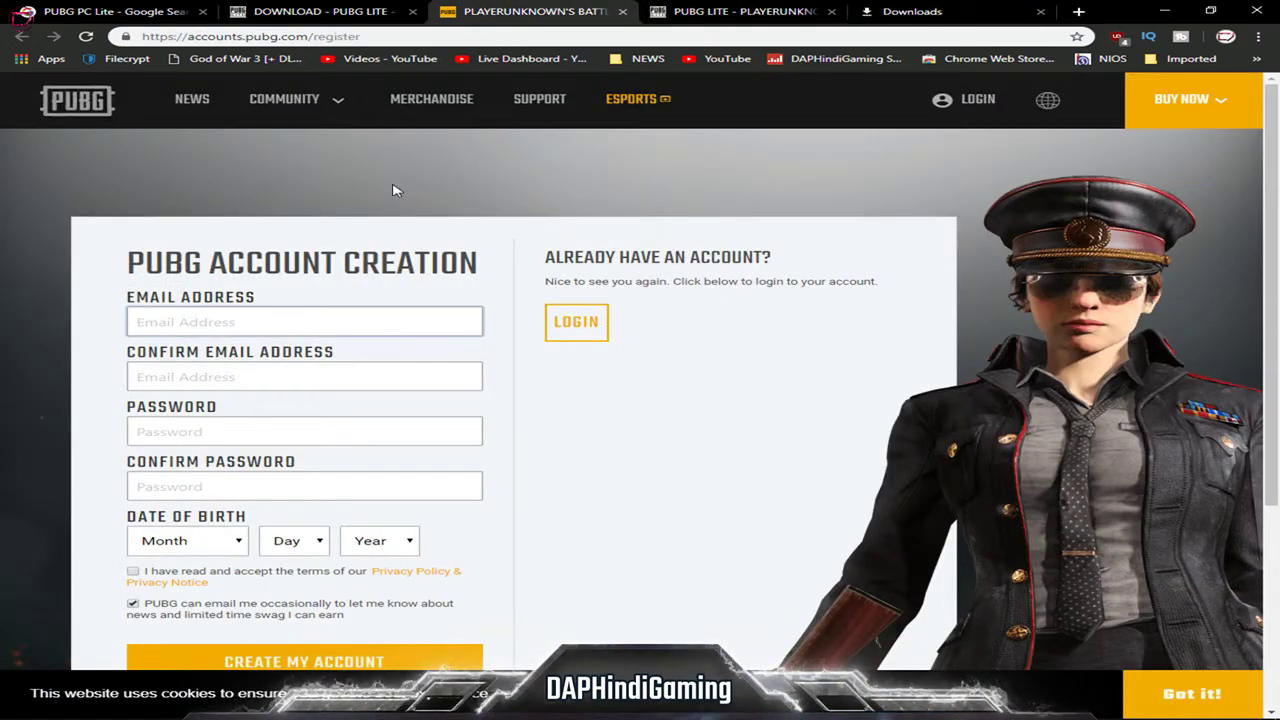
pyautogui.click(310, 14)
pyautogui.click(740, 12)
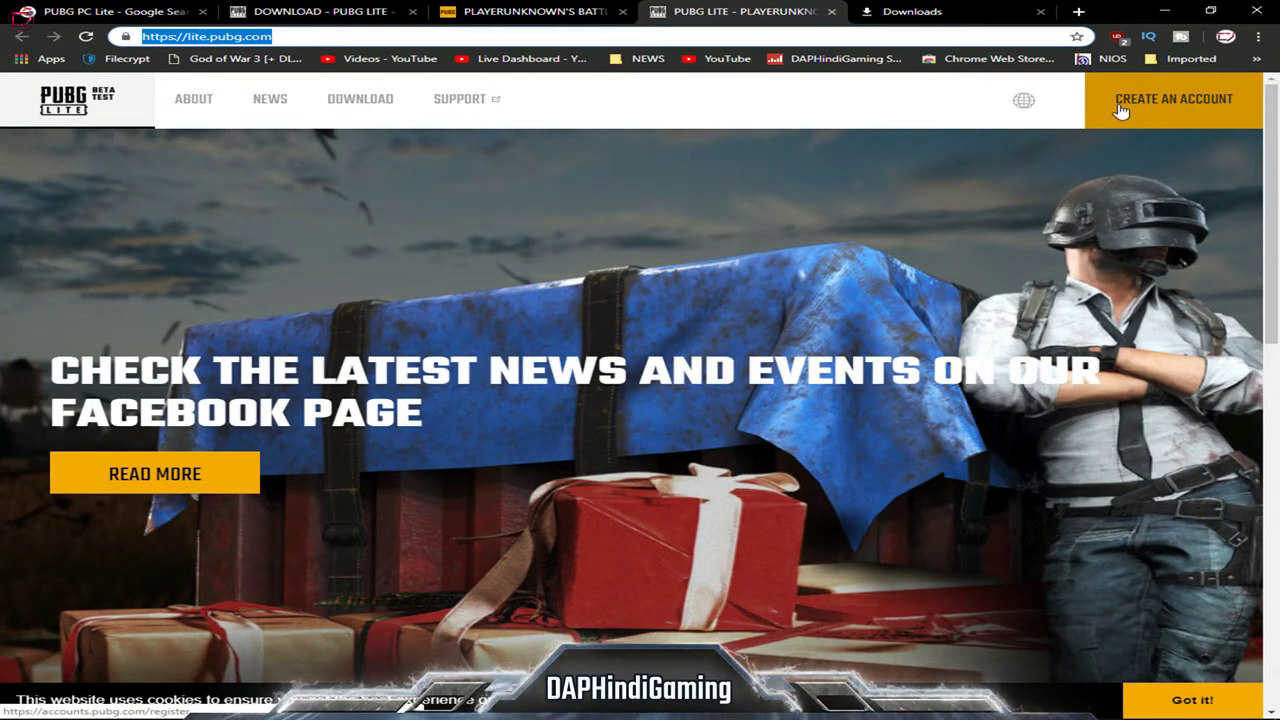
pyautogui.moveTo(1024, 105)
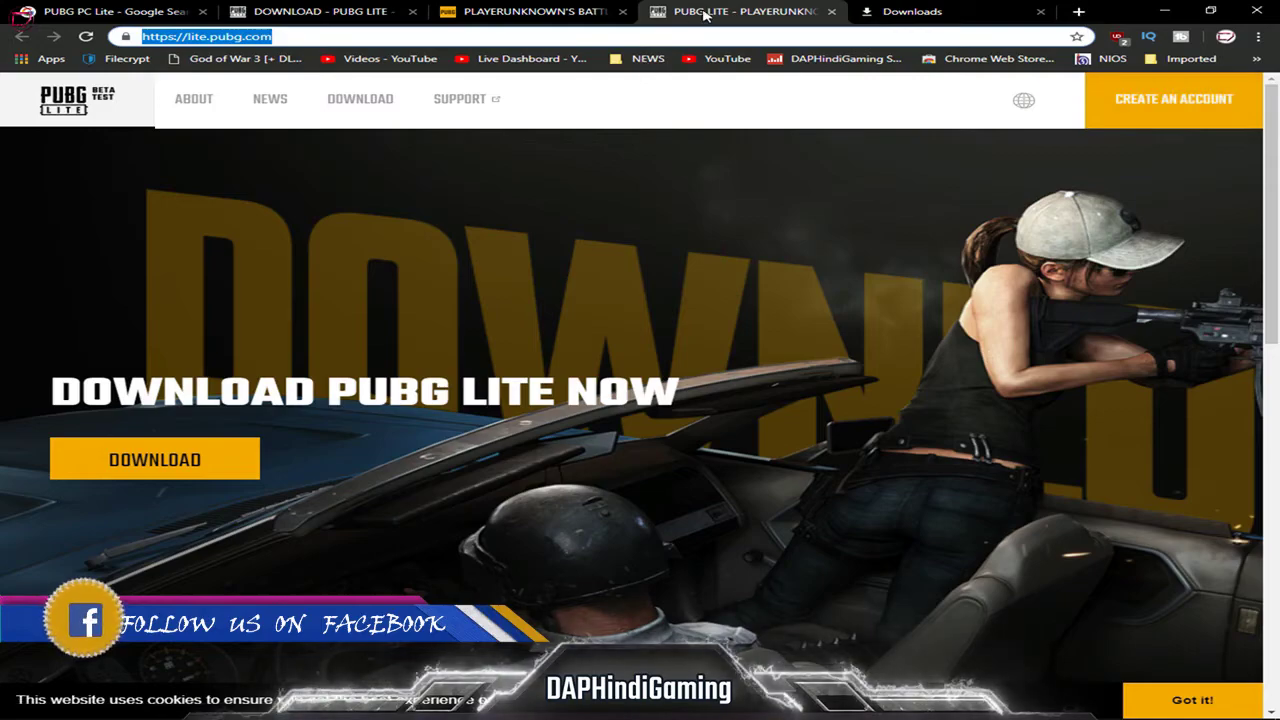
pyautogui.click(831, 11)
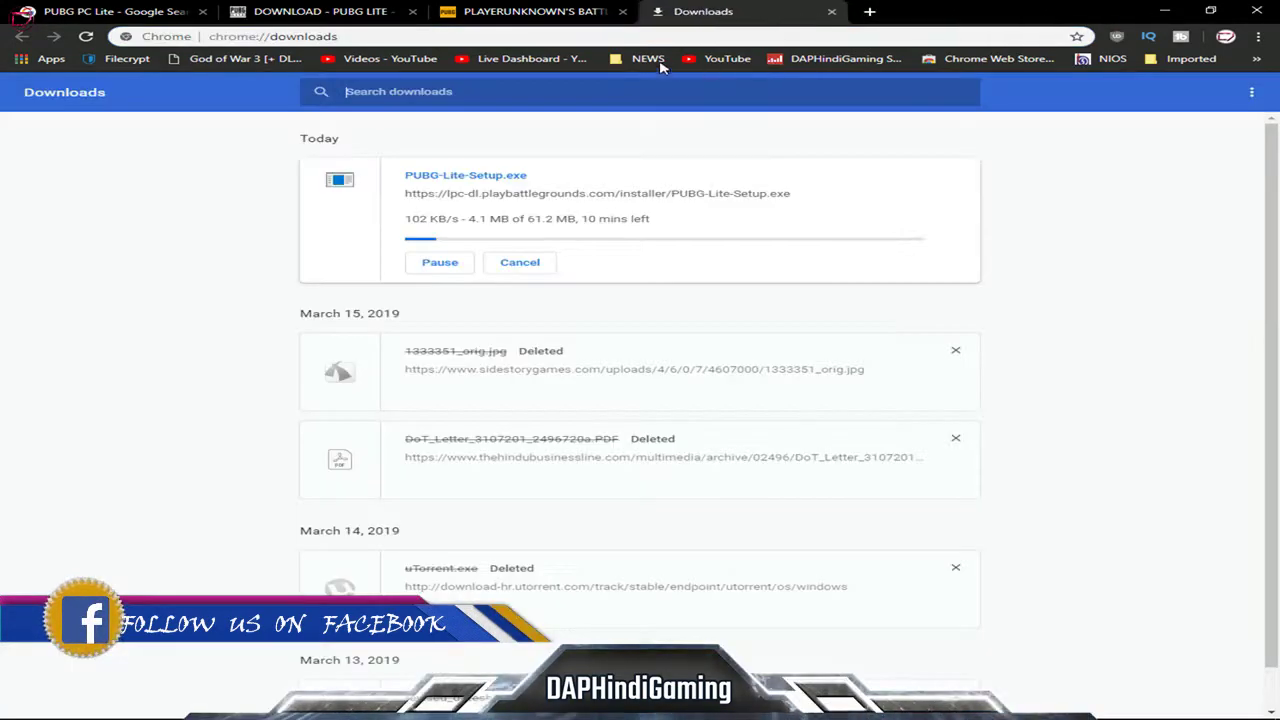
# Step: On the PUBG account creation page, dismiss the cookie notice and accept the Privacy Policy and Privacy Notice terms
pyautogui.click(530, 11)
pyautogui.scroll(-2, 553, 464)
pyautogui.scroll(2, 553, 464)
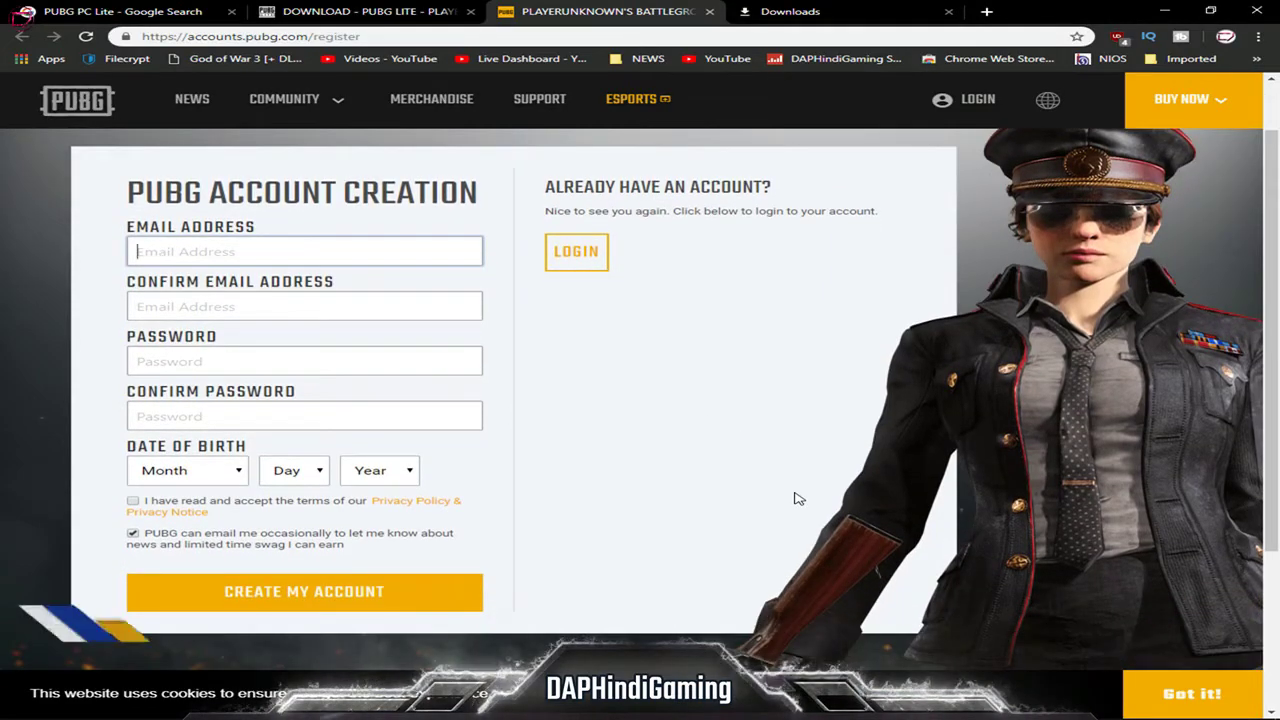
pyautogui.click(1190, 693)
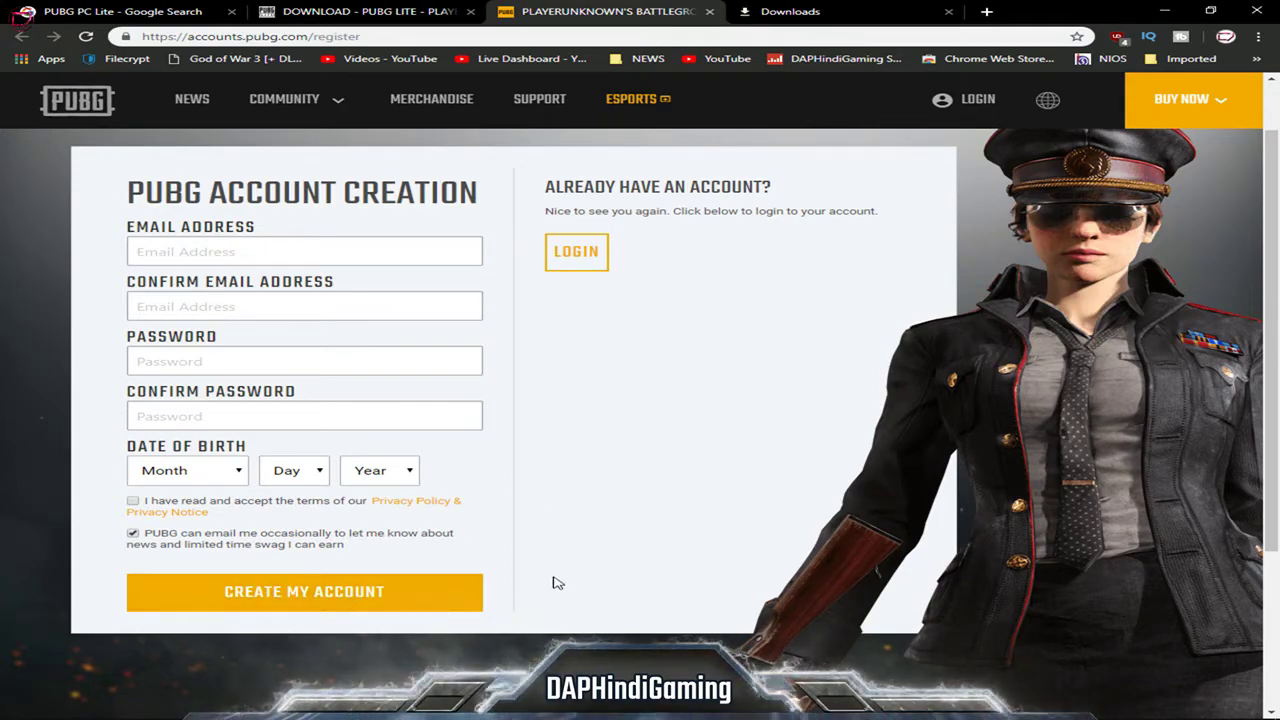
pyautogui.click(133, 501)
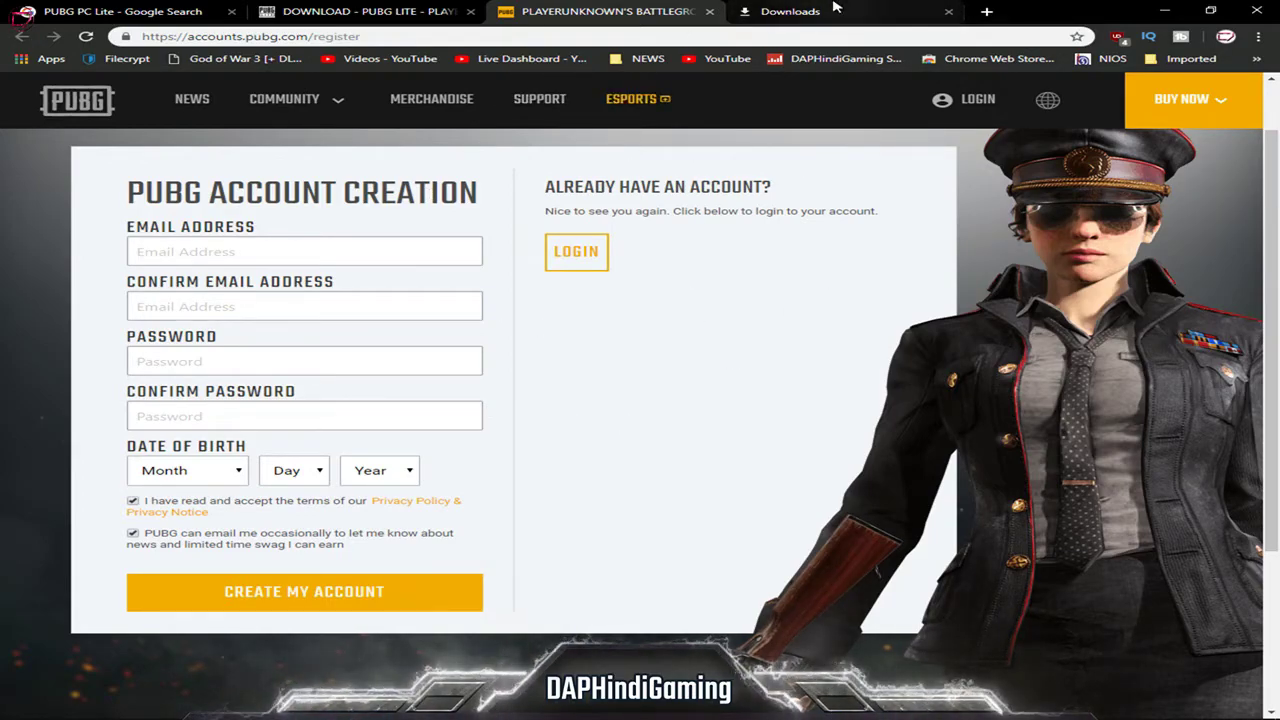
# Step: Show the downloaded PUBG-Lite-Setup.exe in its folder and cut the file
pyautogui.click(800, 12)
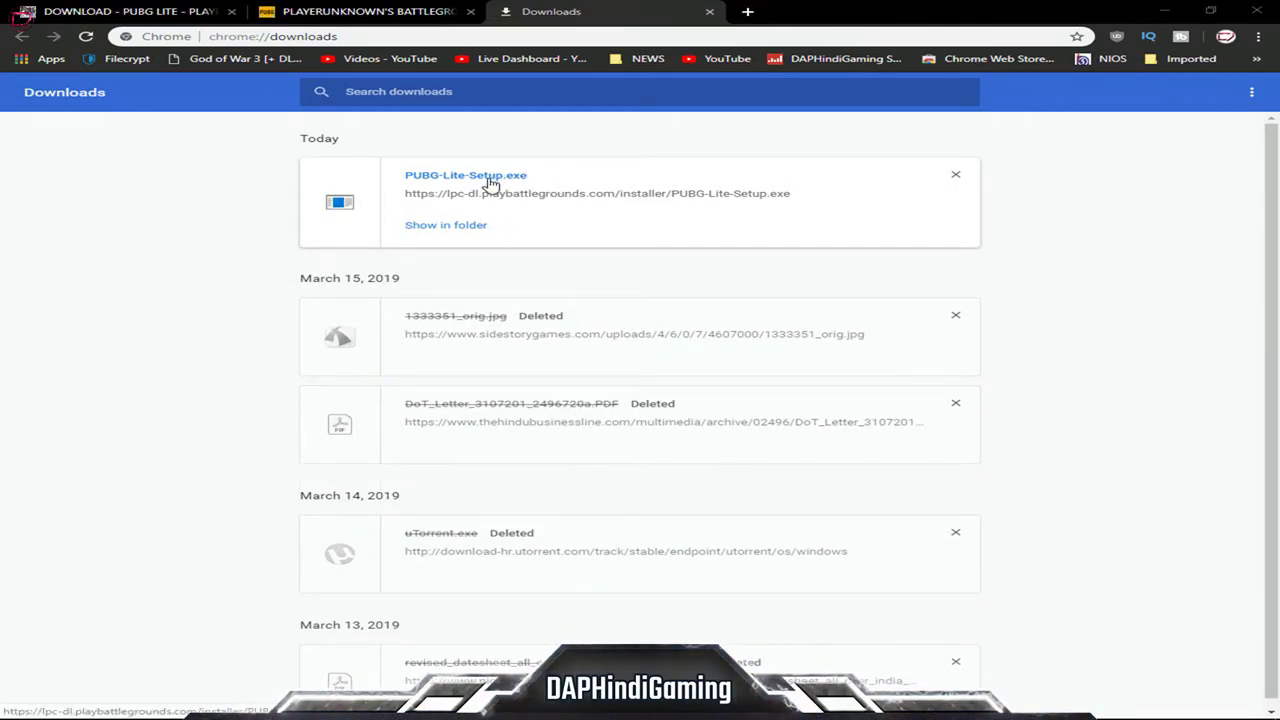
pyautogui.click(448, 228)
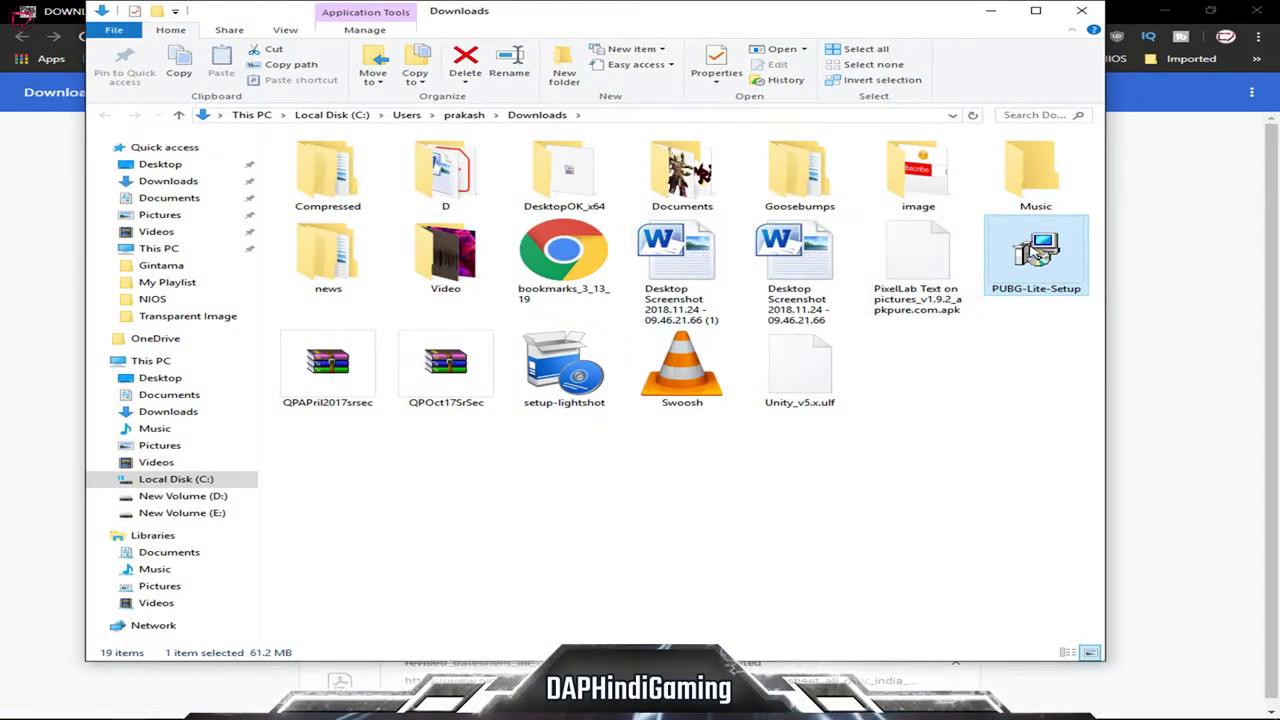
pyautogui.rightClick(1040, 254)
pyautogui.click(1057, 458)
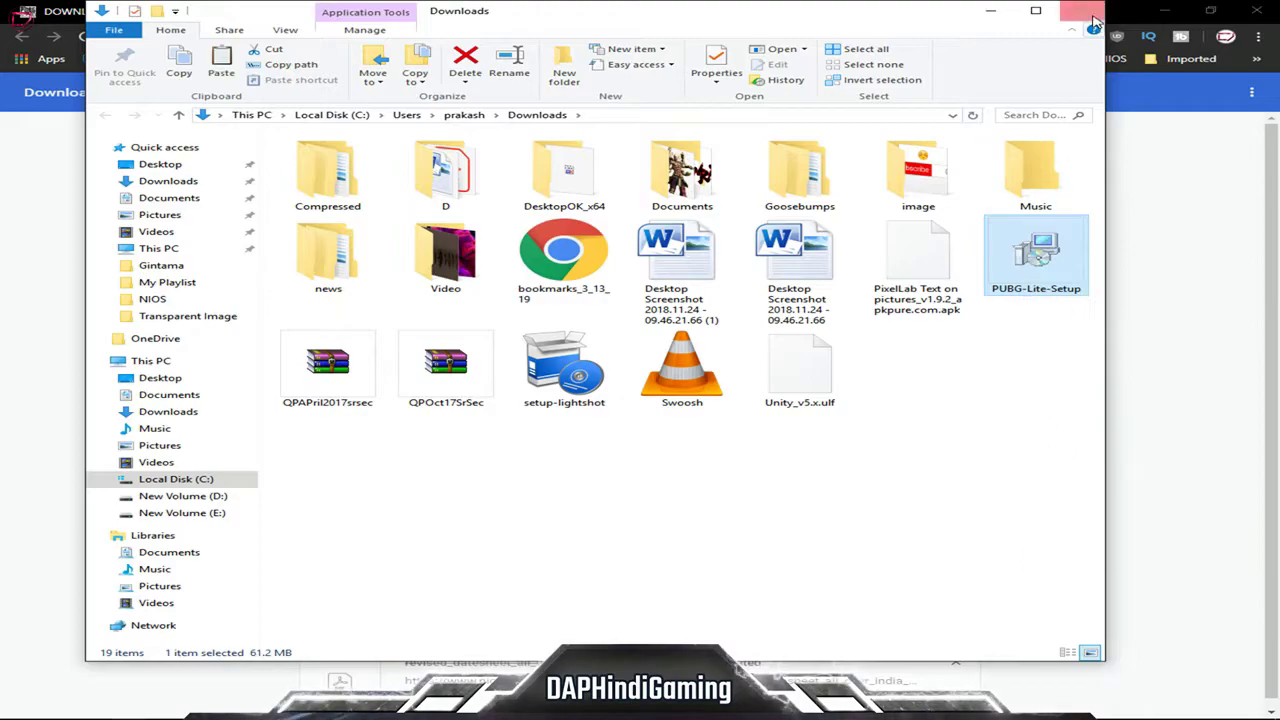
# Step: Close the Downloads folder, minimize the browser, paste the PUBG Lite installer onto the desktop and arrange its icon beside the existing shortcuts
pyautogui.click(1095, 22)
pyautogui.click(1165, 10)
pyautogui.rightClick(494, 298)
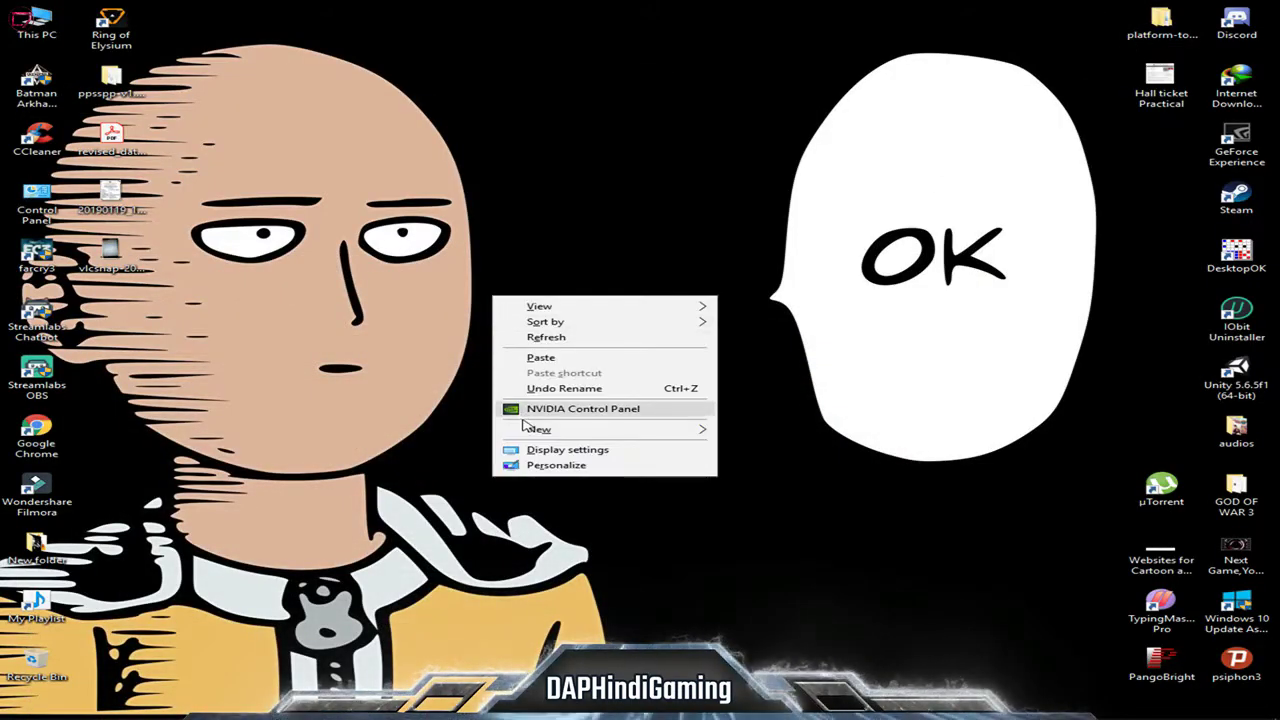
pyautogui.click(540, 357)
pyautogui.moveTo(640, 320); pyautogui.dragTo(1176, 200)
pyautogui.moveTo(489, 260); pyautogui.dragTo(134, 310)
# Step: Launch PUBG-Lite-Setup from the desktop and confirm English as the installation language
pyautogui.rightClick(133, 308)
pyautogui.click(189, 329)
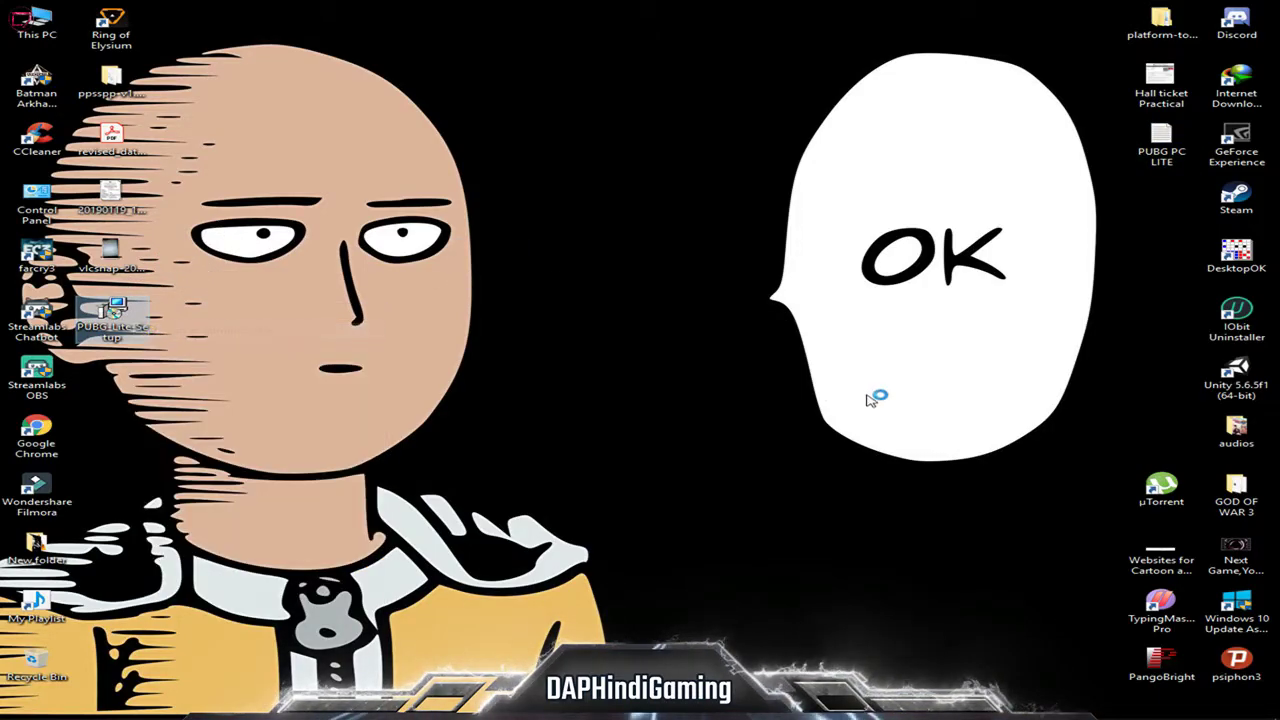
pyautogui.click(436, 437)
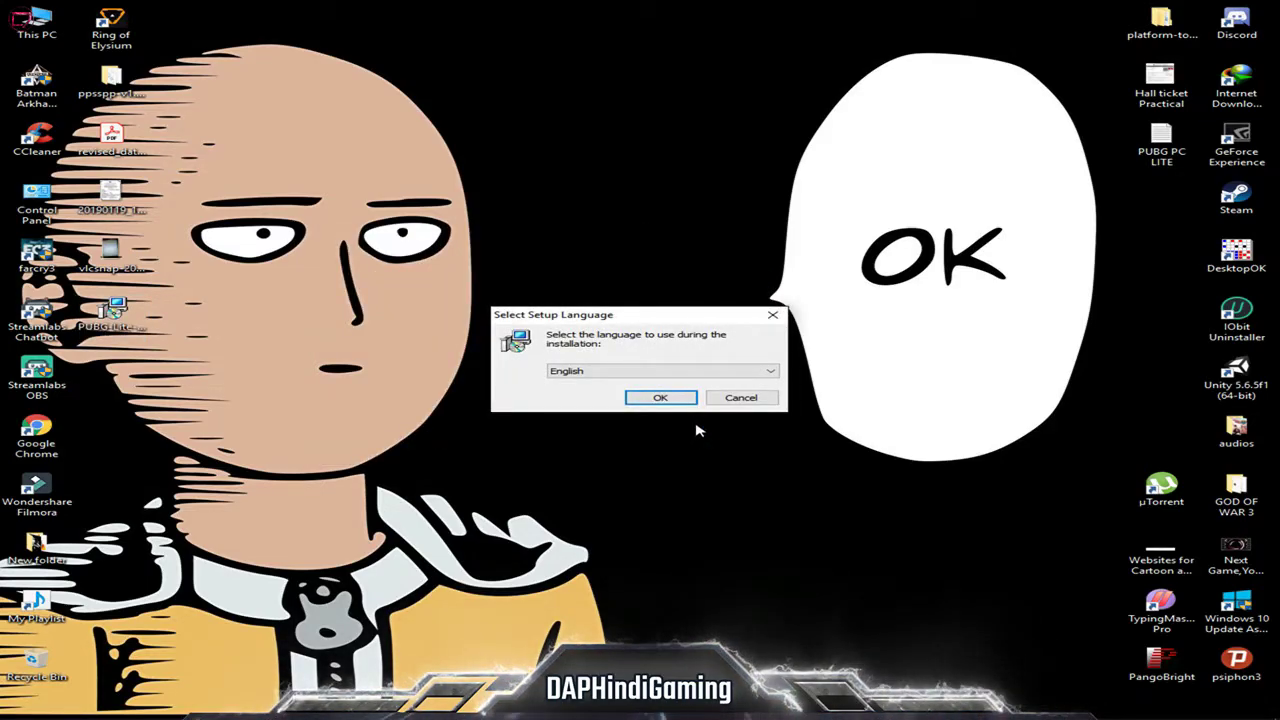
pyautogui.click(647, 399)
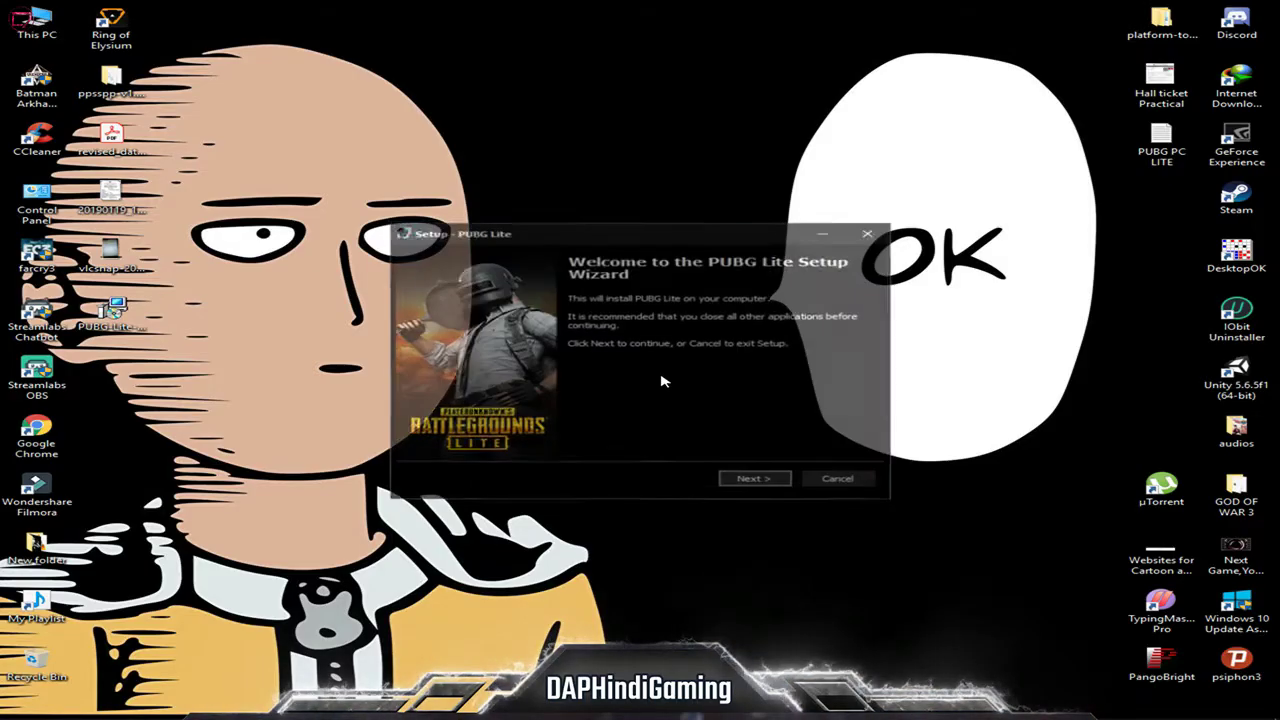
# Step: Proceed past the PUBG Lite setup welcome page and accept the license agreement
pyautogui.click(757, 481)
pyautogui.hotkey('alt', 'a')
pyautogui.scroll(-10, 765, 483)
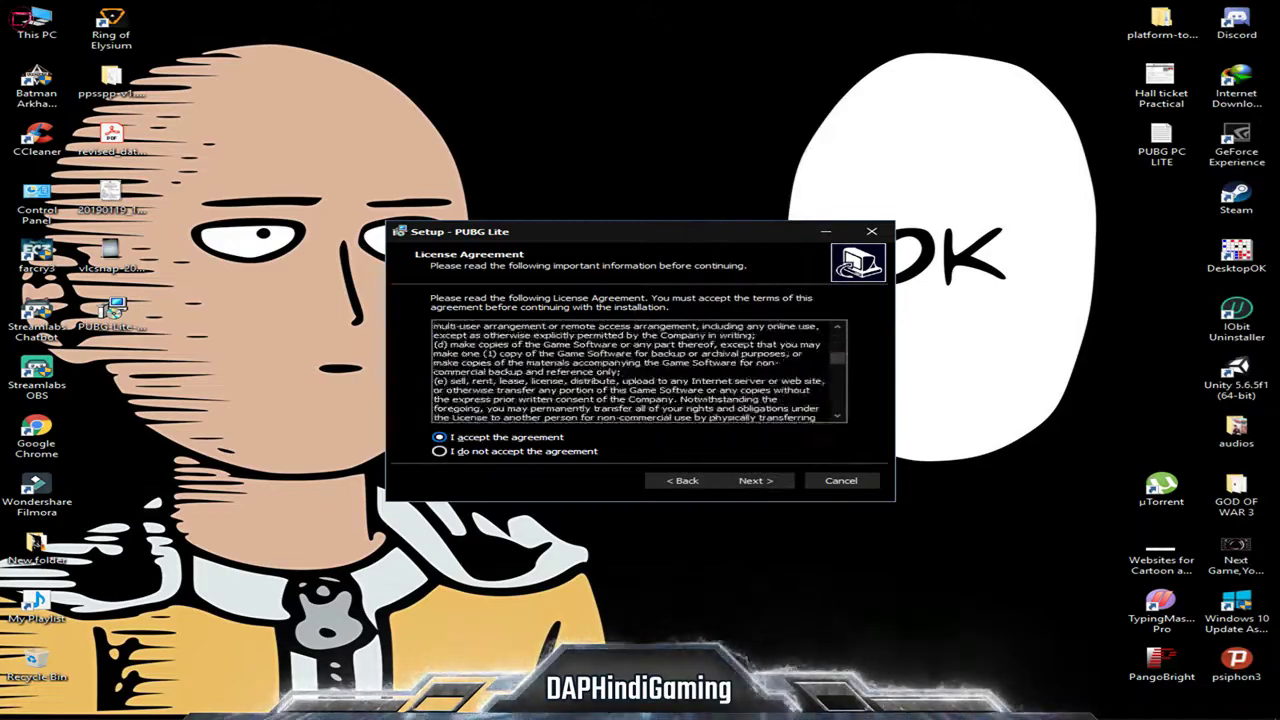
pyautogui.click(767, 483)
# Step: Browse for the PUBG Lite installation folder and proceed to the additional tasks
pyautogui.click(800, 349)
pyautogui.click(492, 302)
pyautogui.click(494, 315)
pyautogui.click(581, 353)
pyautogui.click(688, 478)
pyautogui.click(757, 480)
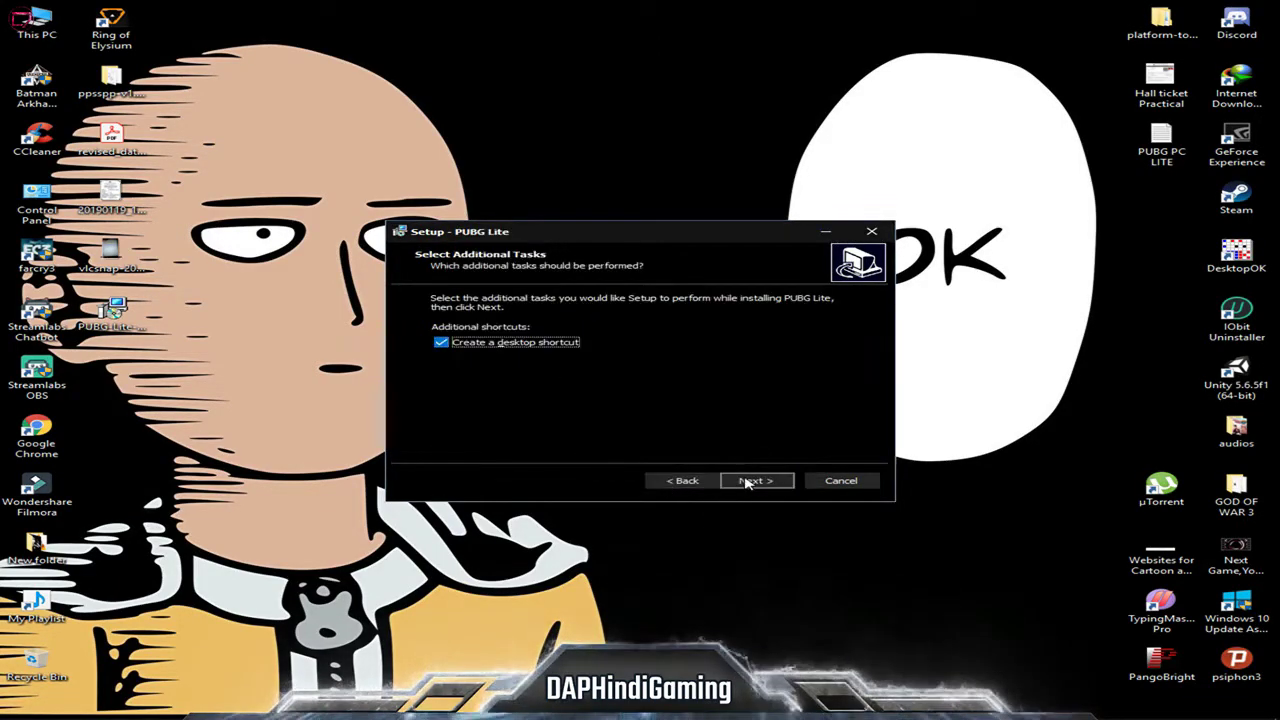
# Step: Install PUBG Lite with a desktop shortcut and finish the setup with Run Launcher.exe enabled
pyautogui.click(755, 480)
pyautogui.click(755, 480)
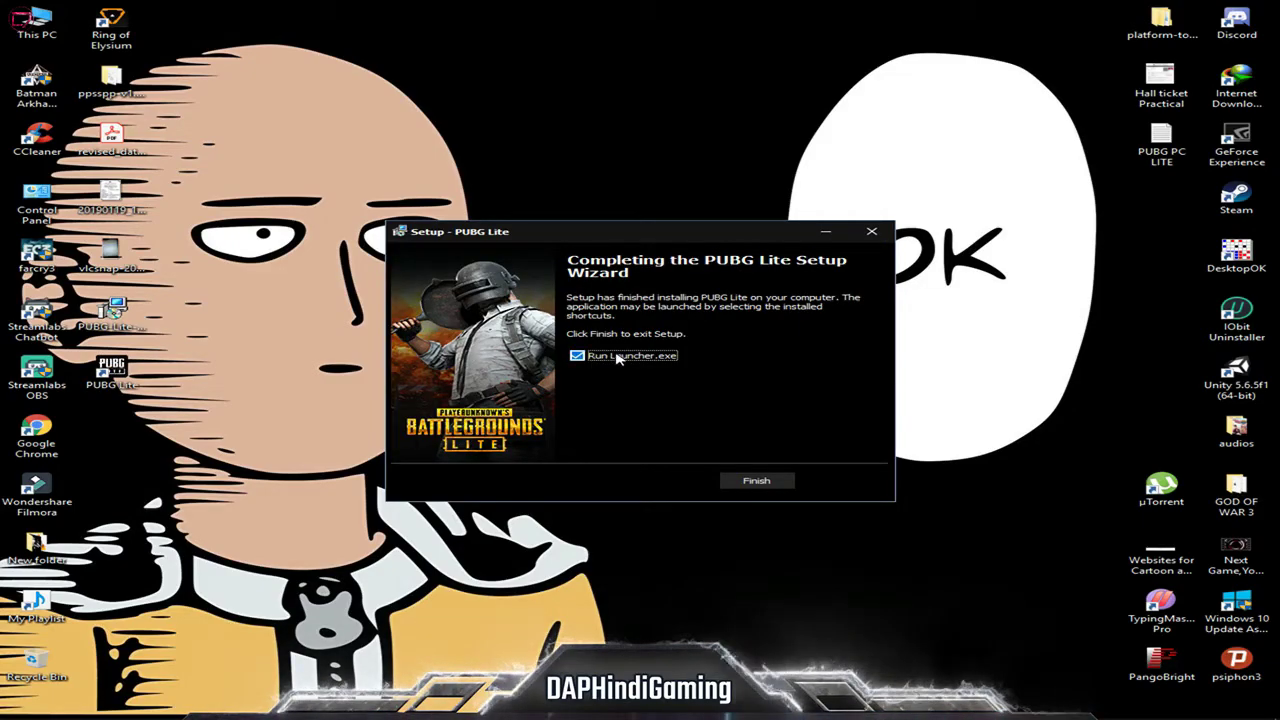
pyautogui.click(764, 484)
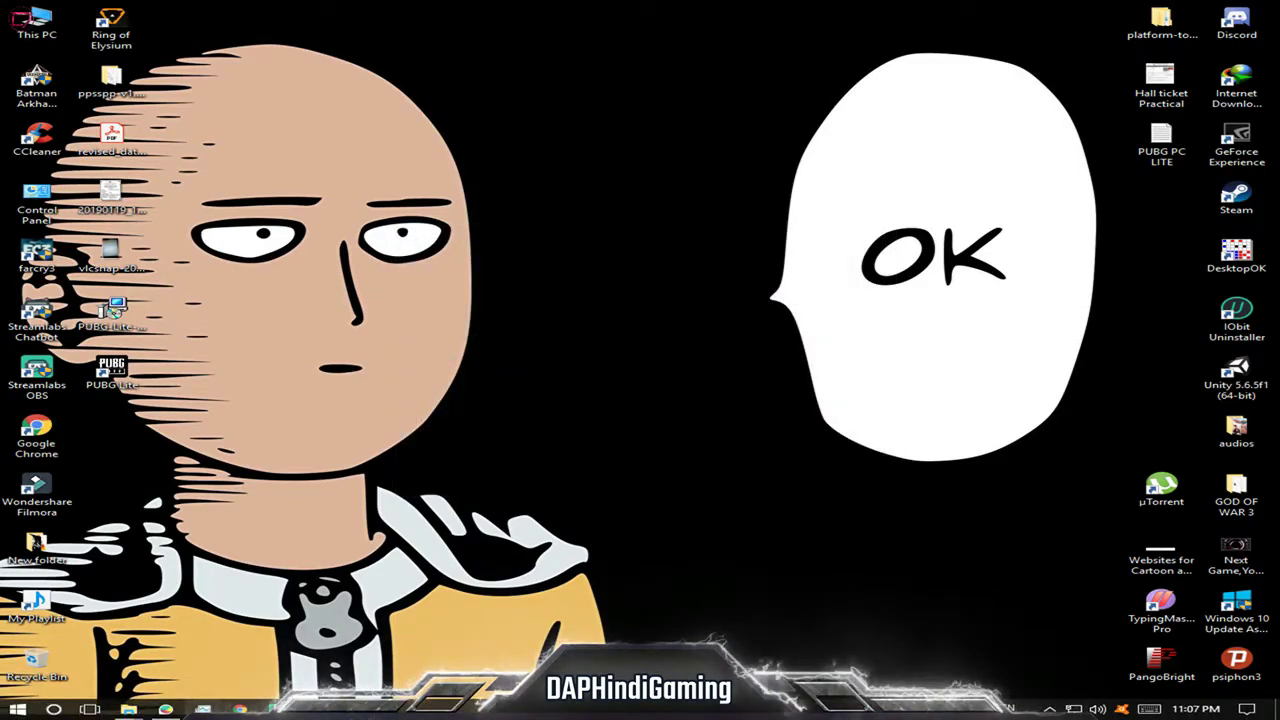
# Step: Look through the running processes in Task Manager, close it and refresh the desktop
pyautogui.hotkey('ctrl', 'shift', 'Escape')
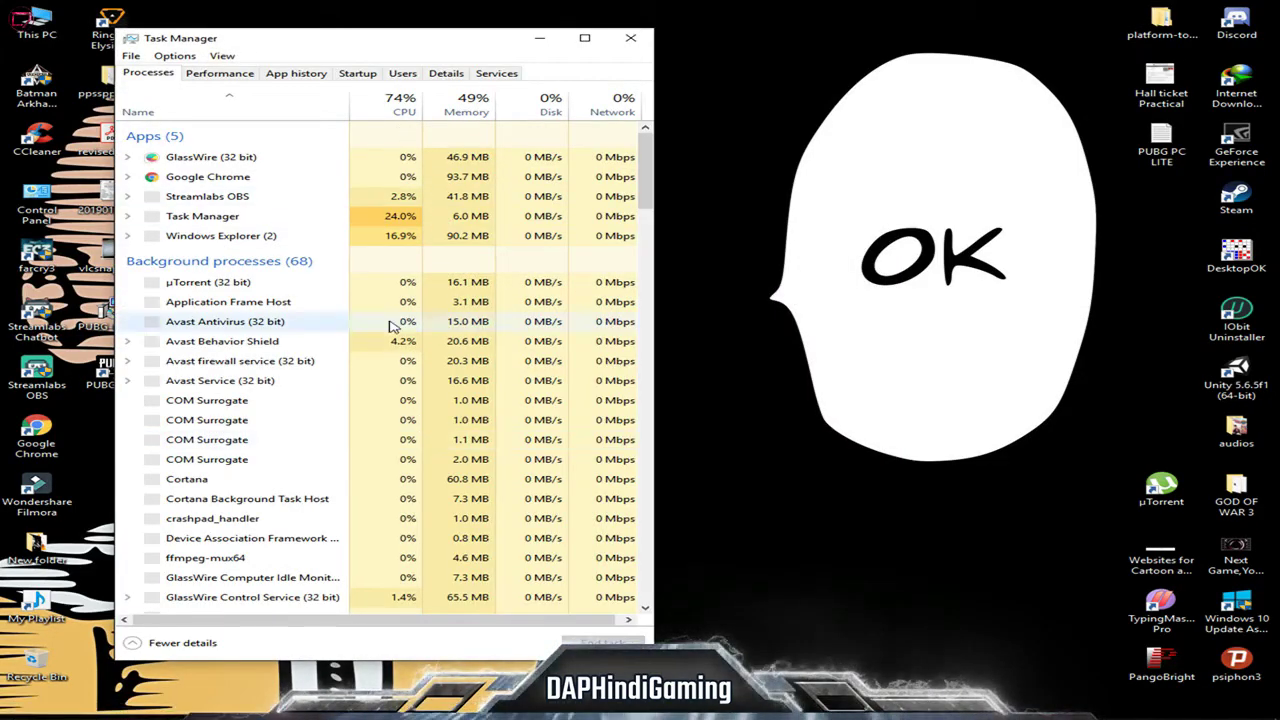
pyautogui.scroll(-11, 392, 327)
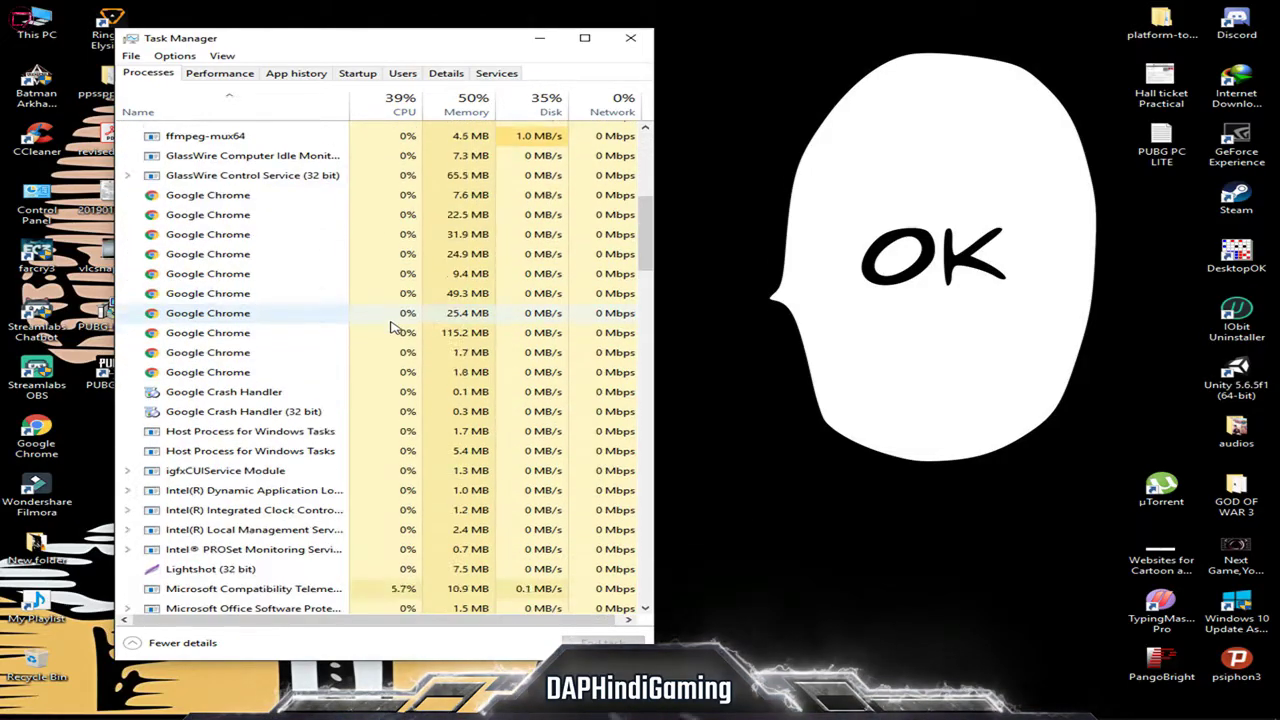
pyautogui.scroll(-8, 392, 327)
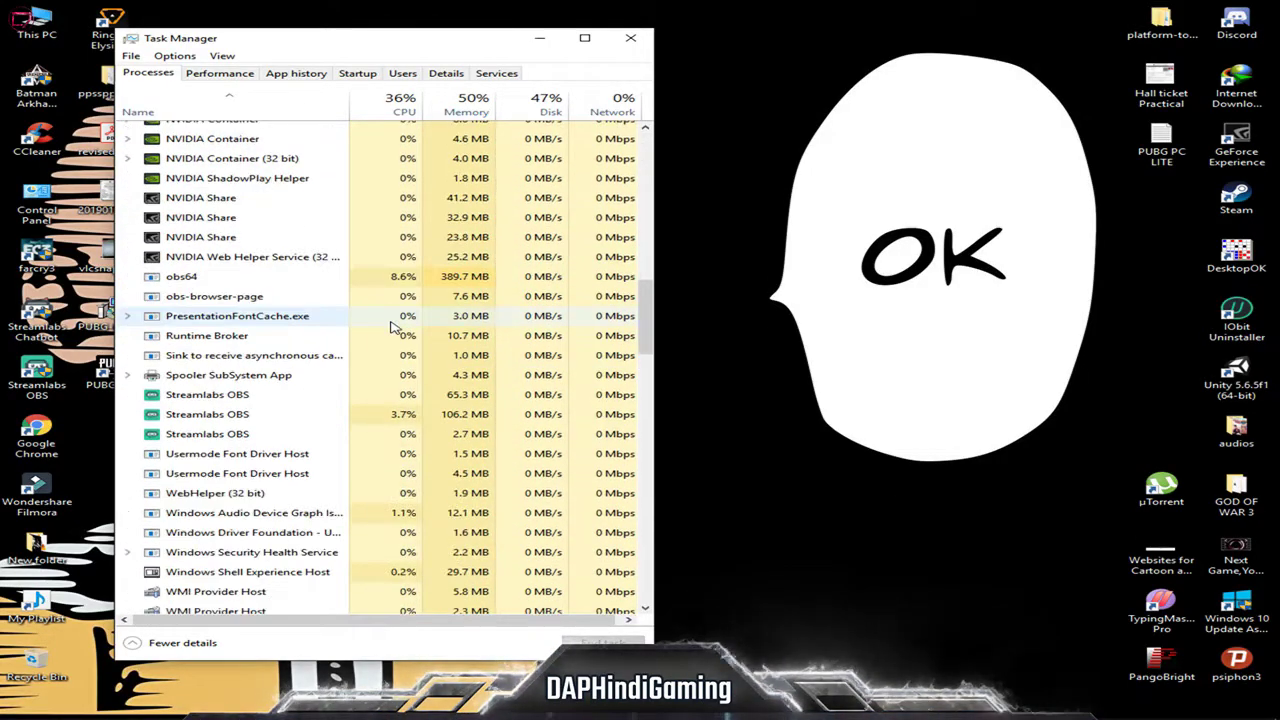
pyautogui.click(630, 38)
pyautogui.rightClick(735, 234)
pyautogui.click(775, 271)
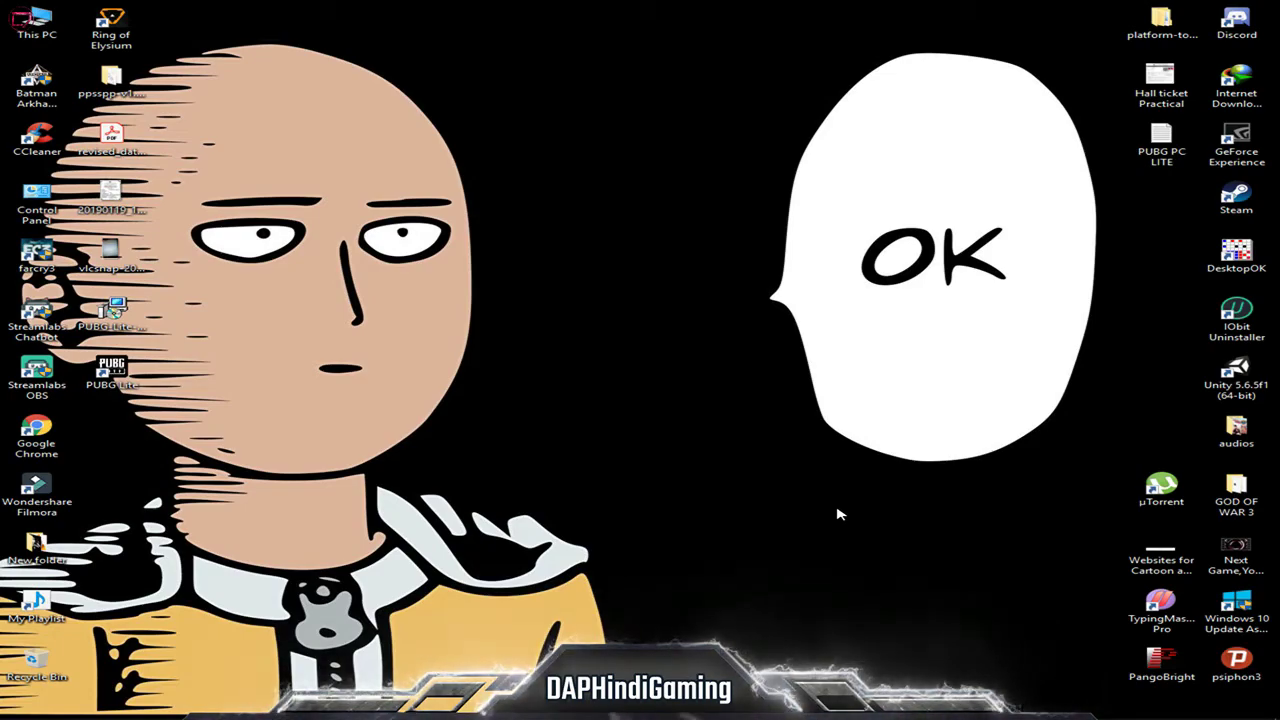
# Step: Open the Windows date and time settings from the taskbar clock
pyautogui.moveTo(1213, 708)
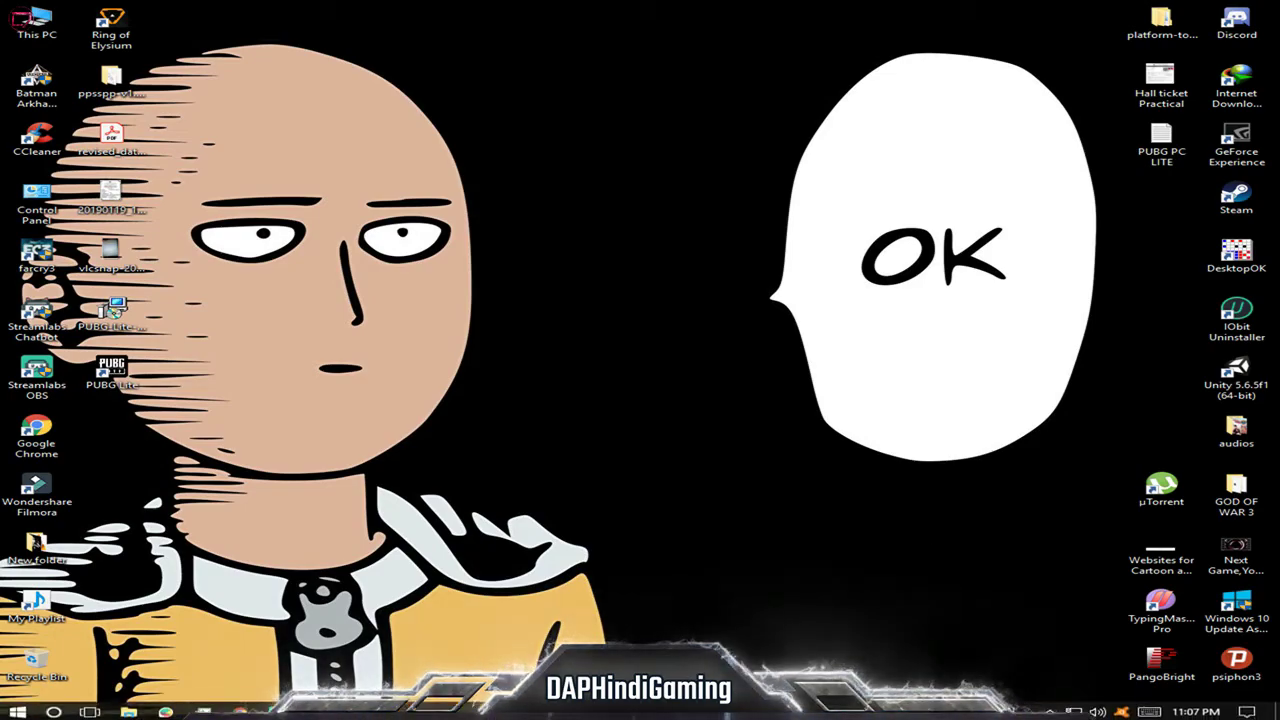
pyautogui.rightClick(1203, 708)
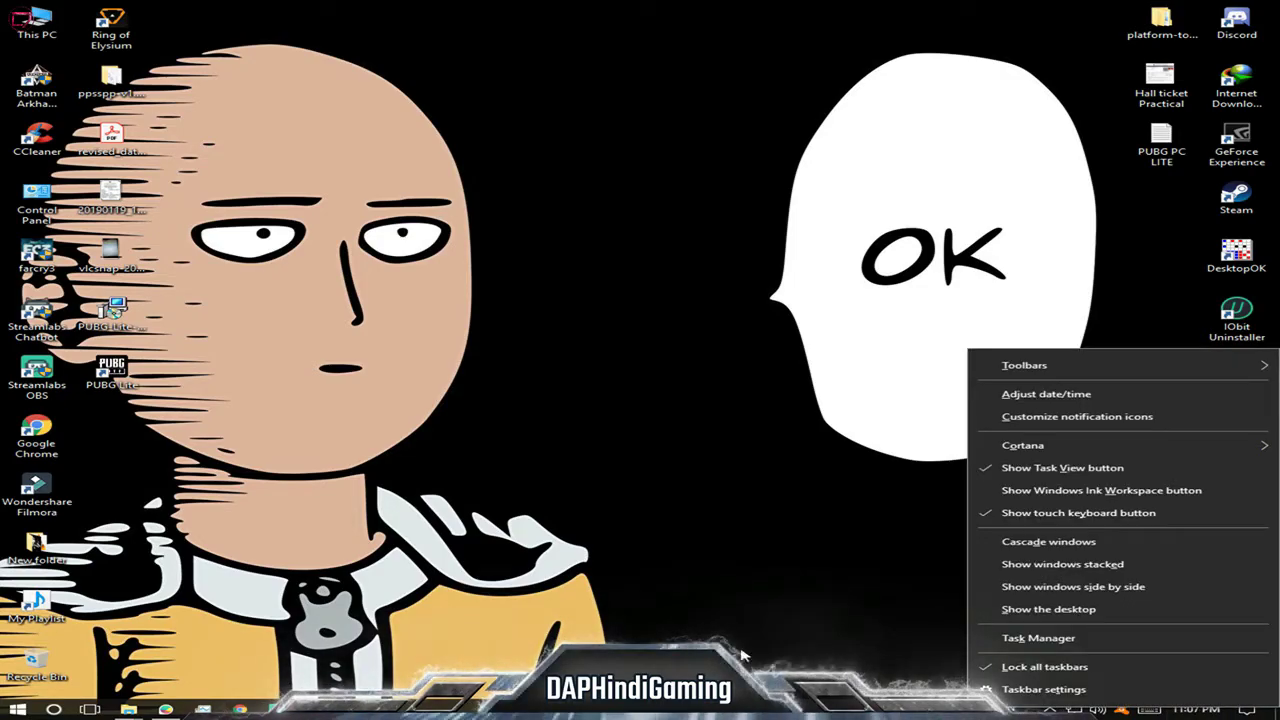
pyautogui.press('Escape')
pyautogui.click(1192, 710)
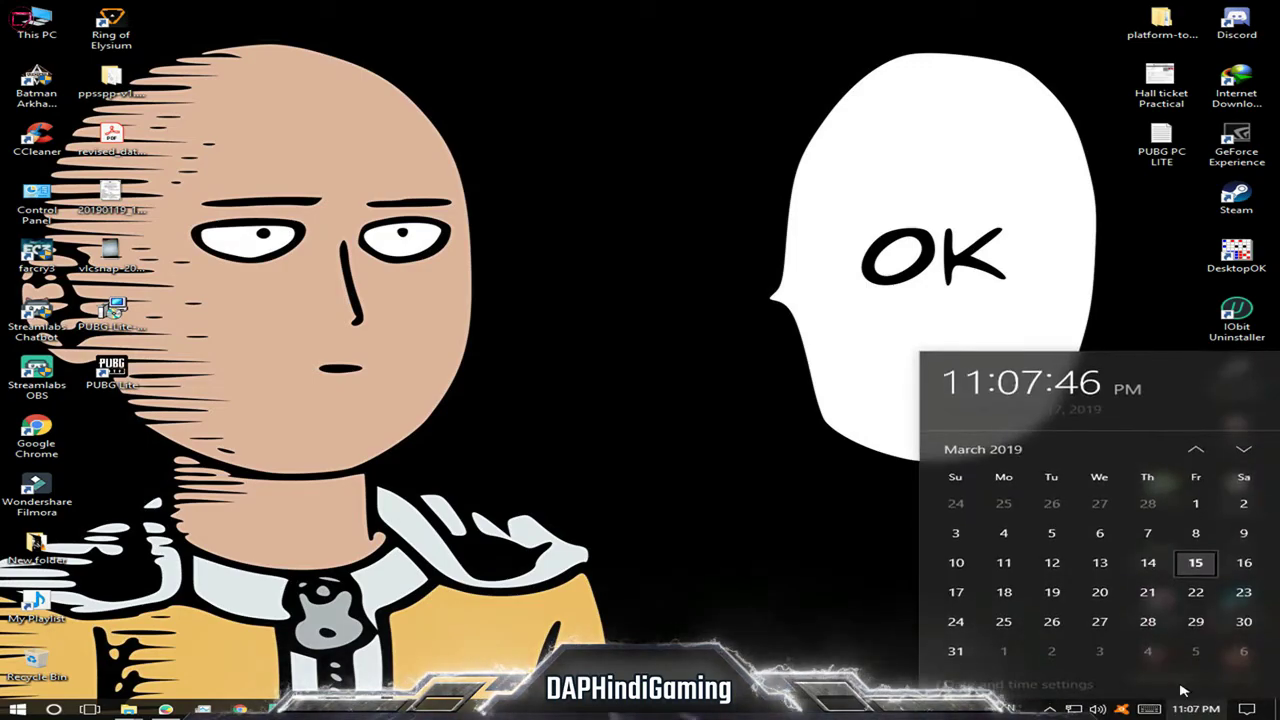
pyautogui.click(1036, 686)
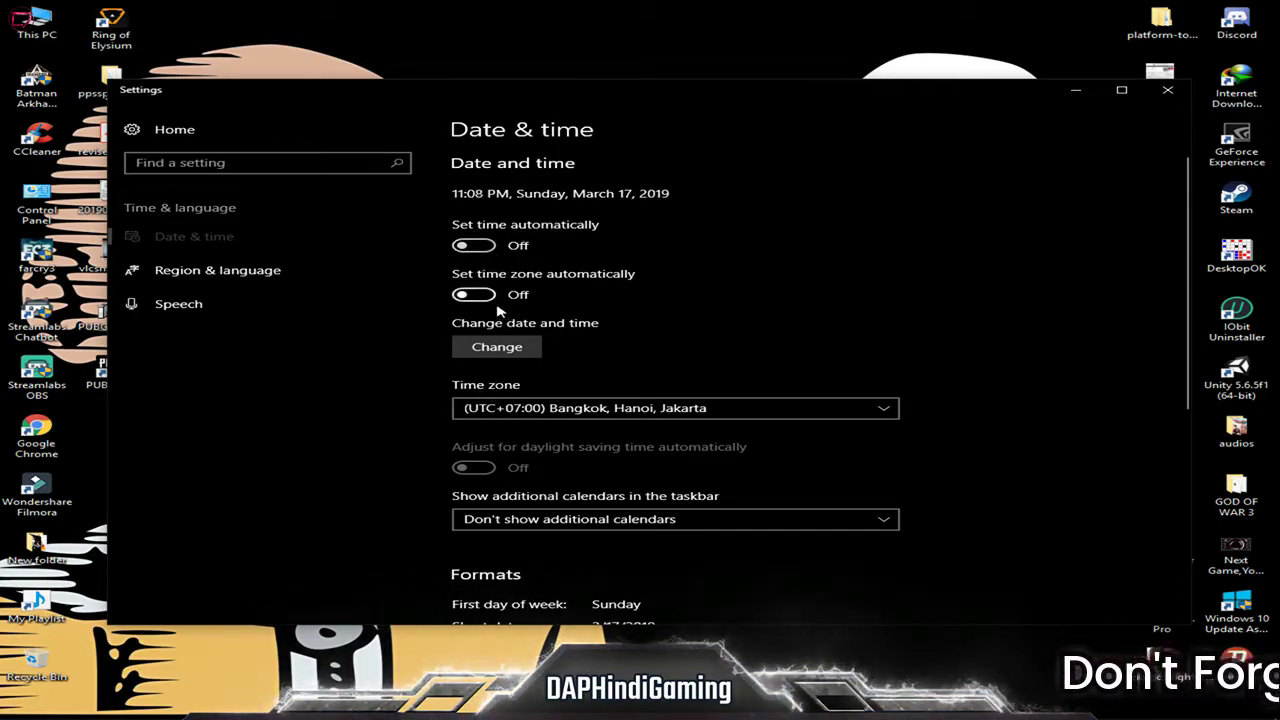
# Step: Select the time zone (UTC+07:00) Bangkok, Hanoi, Jakarta and close the Settings window
pyautogui.click(515, 408)
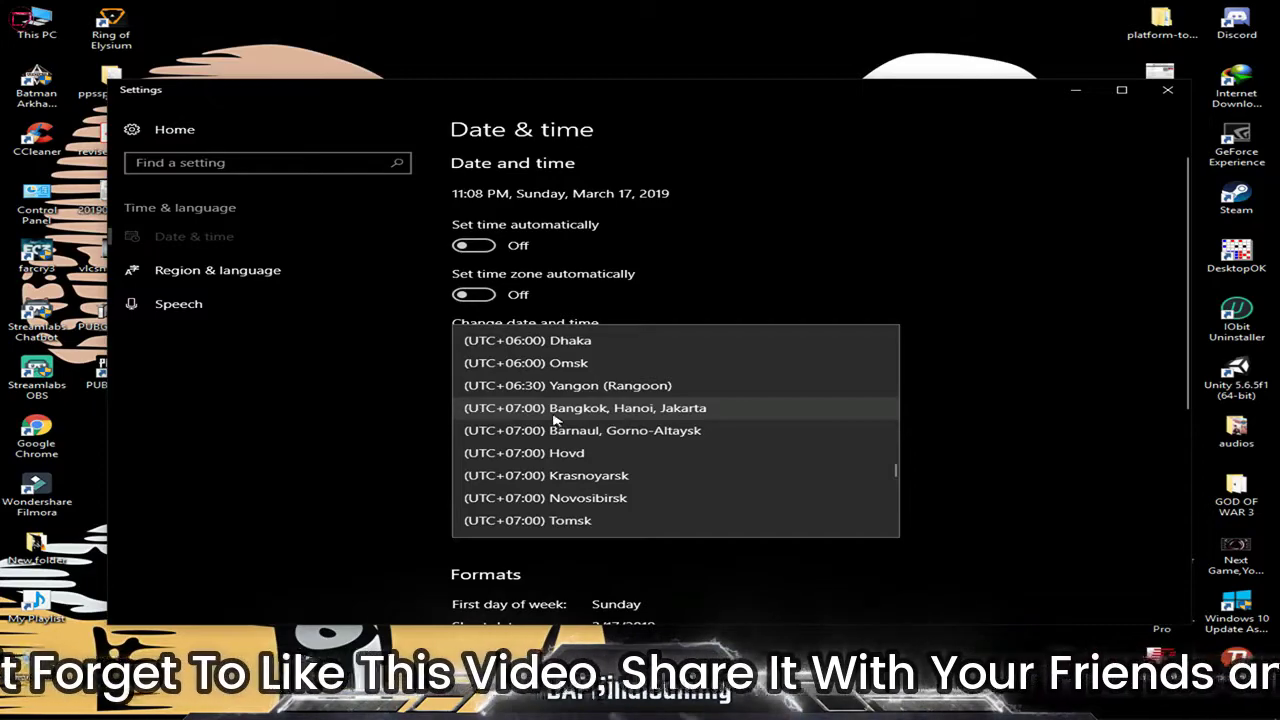
pyautogui.click(868, 422)
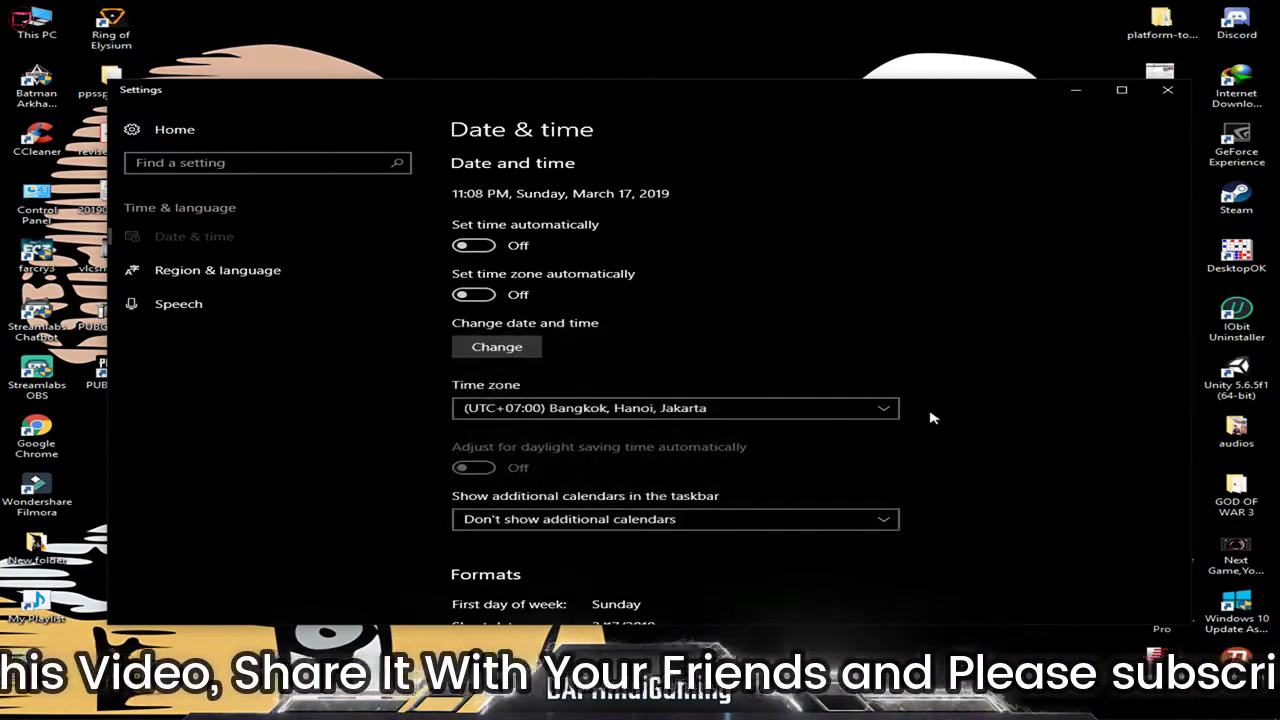
pyautogui.scroll(-1, 847, 497)
pyautogui.scroll(-3, 847, 497)
pyautogui.scroll(4, 847, 497)
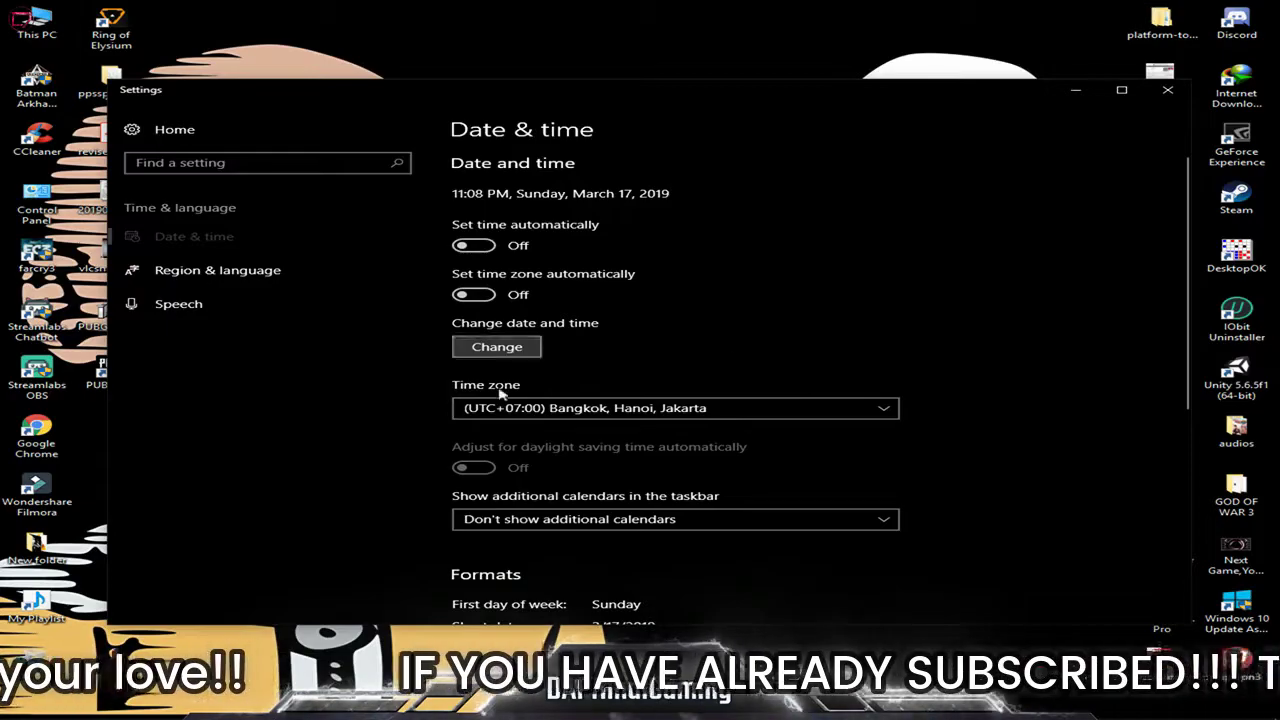
pyautogui.click(1166, 91)
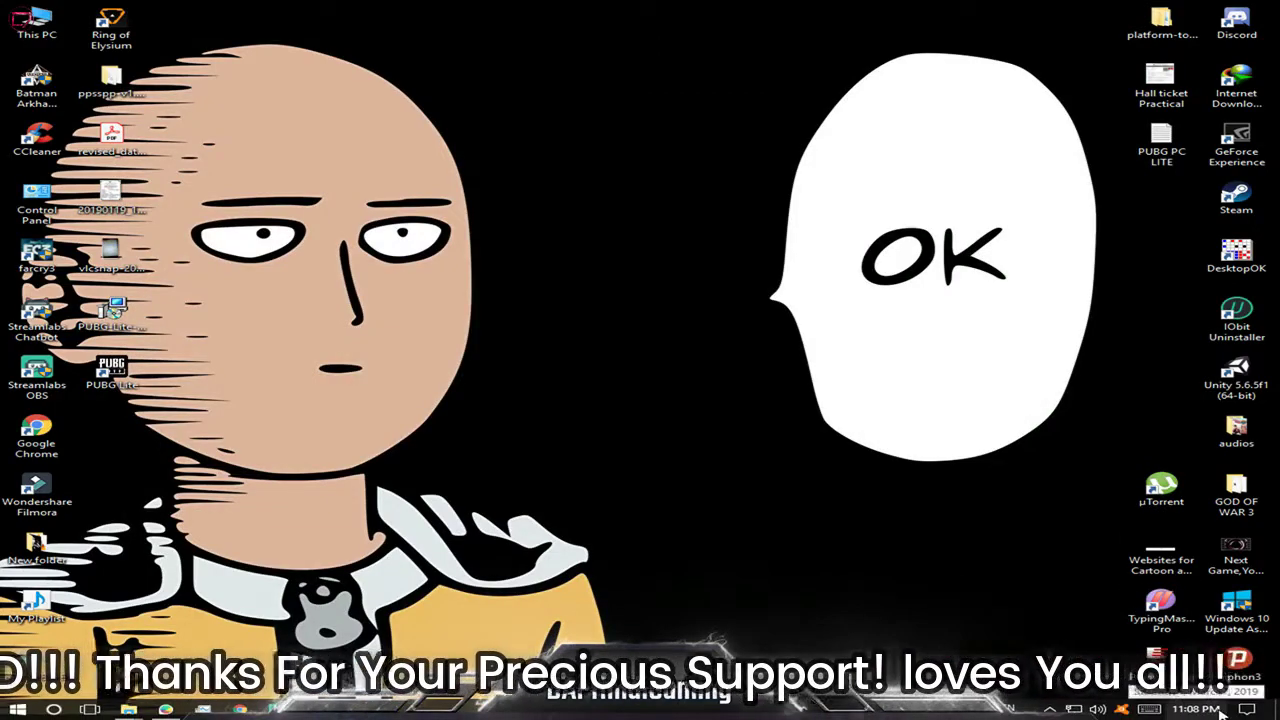
pyautogui.rightClick(652, 321)
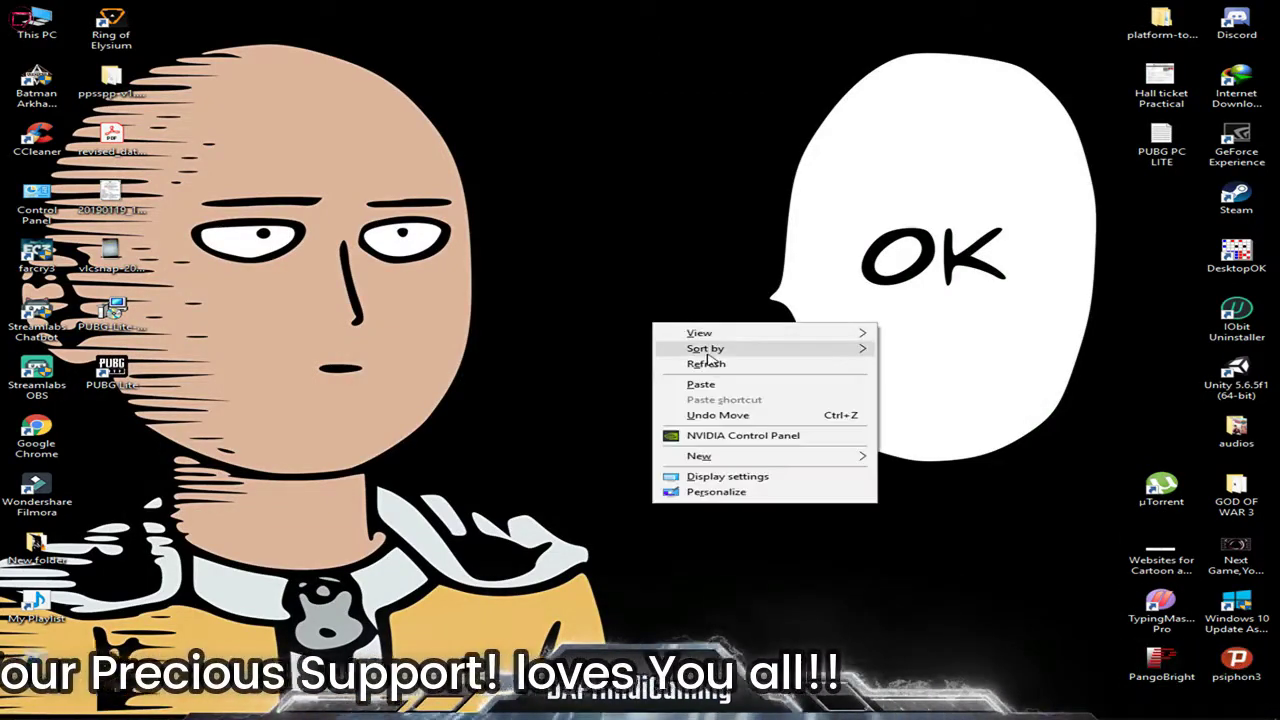
pyautogui.click(690, 360)
pyautogui.rightClick(549, 280)
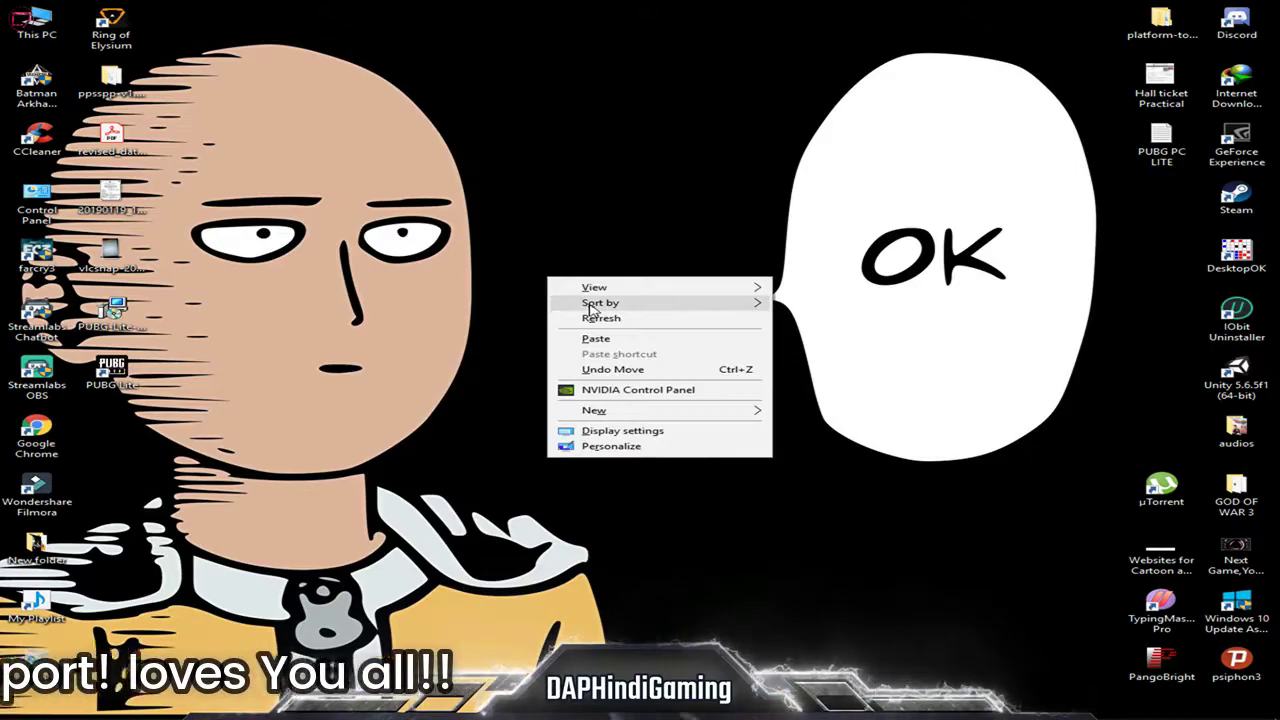
pyautogui.click(596, 320)
pyautogui.rightClick(511, 275)
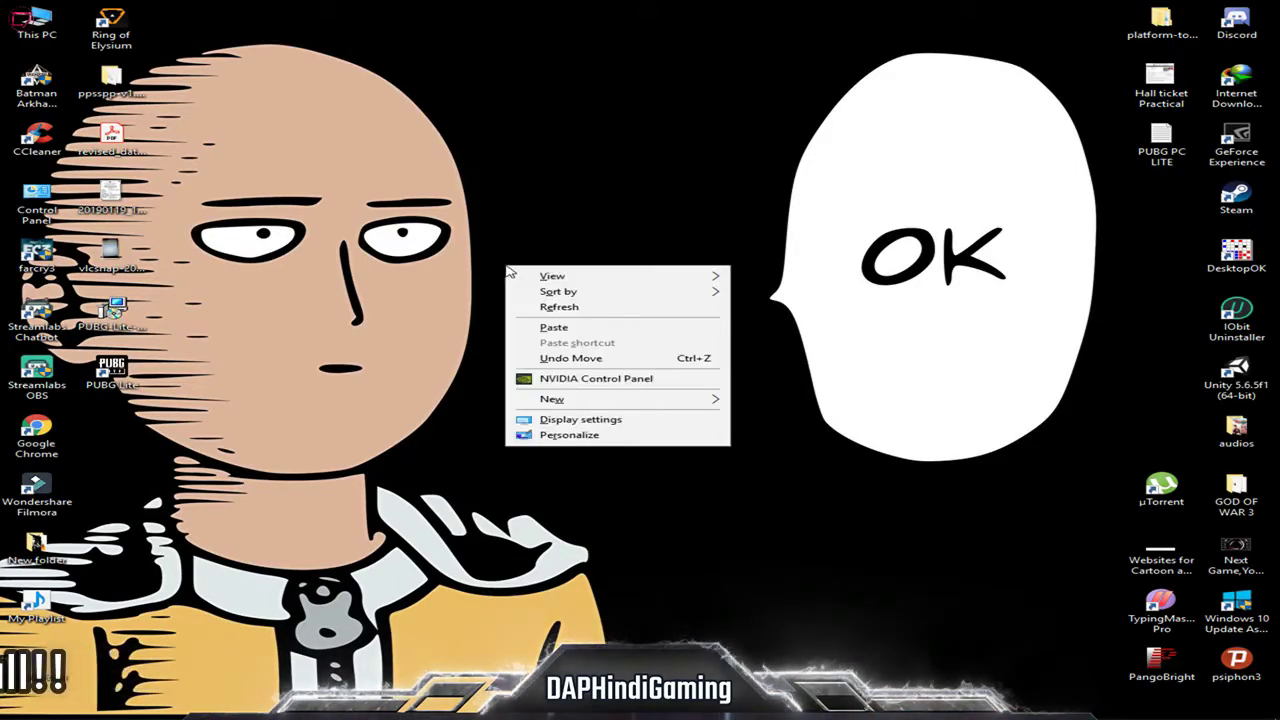
# Step: Switch to Google Chrome, search for "proxier" and look over the official Proxifier website
pyautogui.hotkey('ctrl', 'alt', 'c')
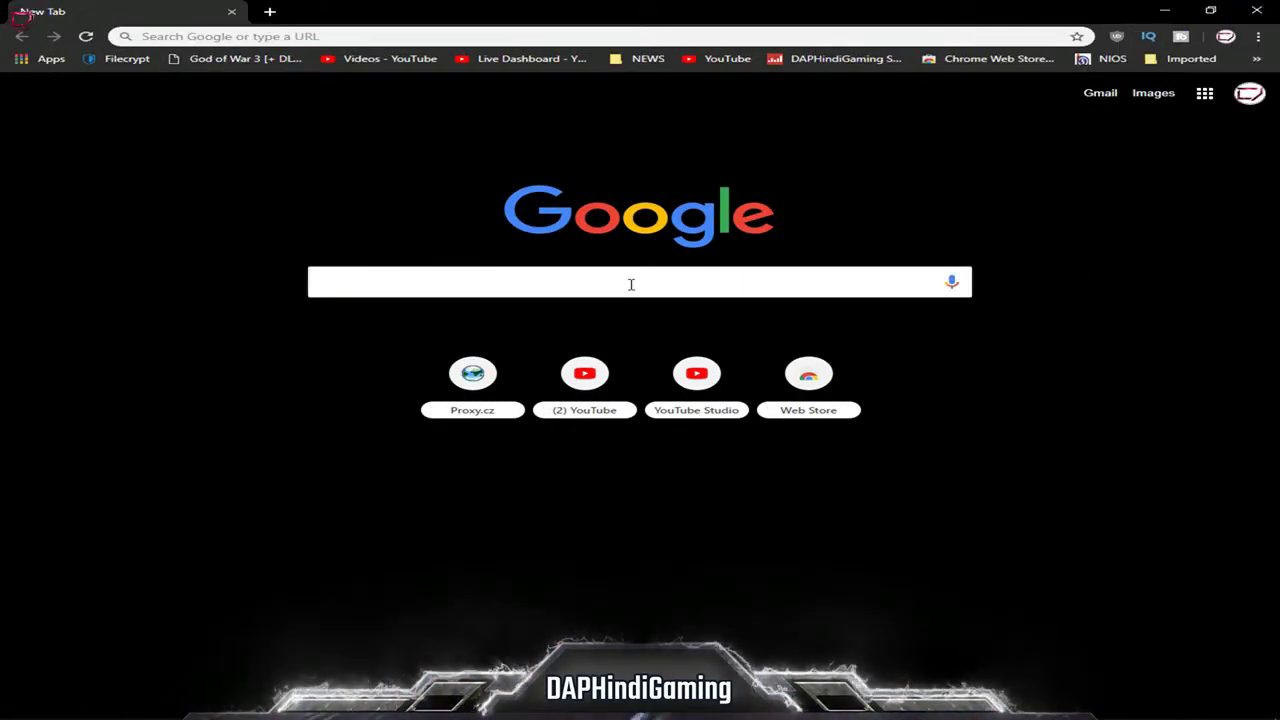
pyautogui.write('proxie')
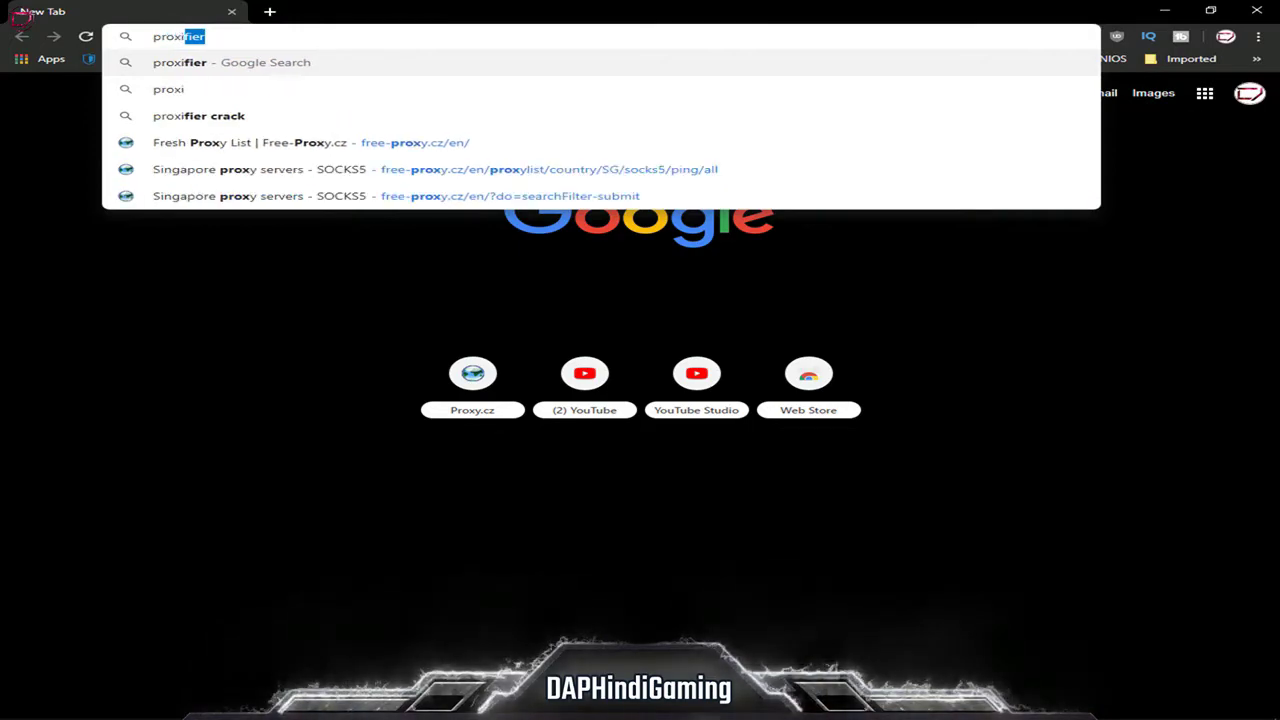
pyautogui.write('r')
pyautogui.press('Return')
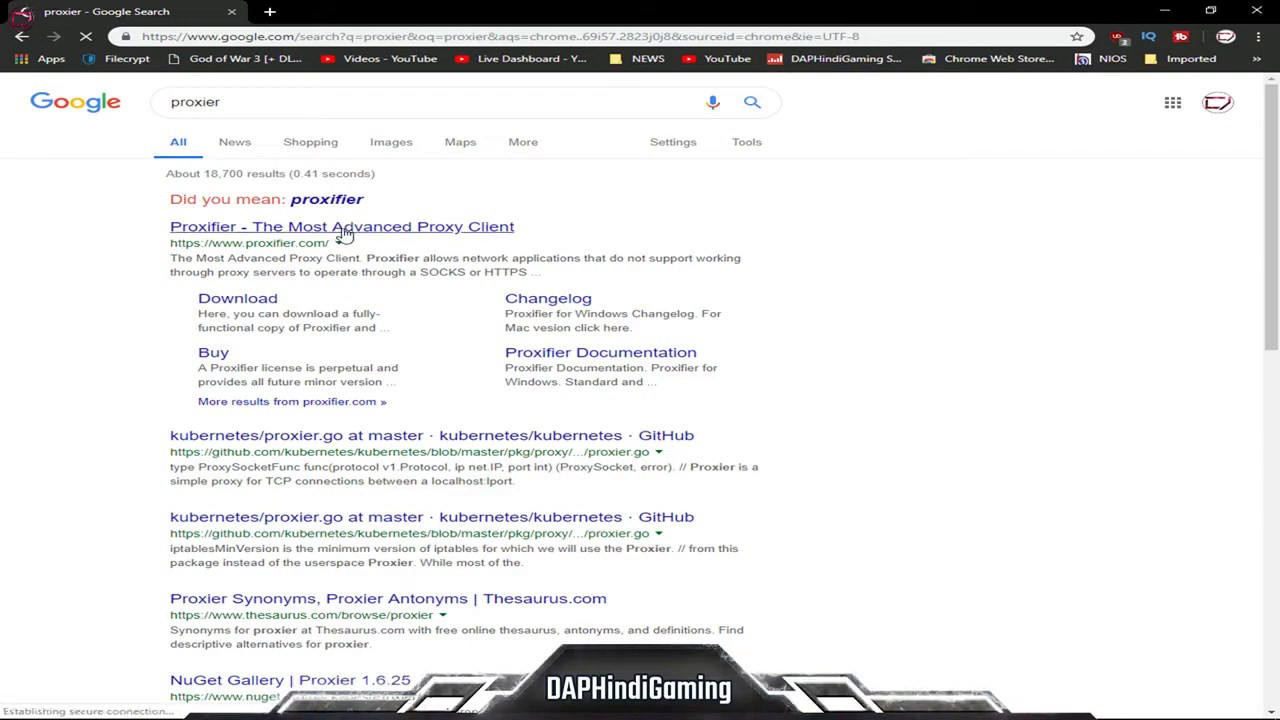
pyautogui.click(247, 230)
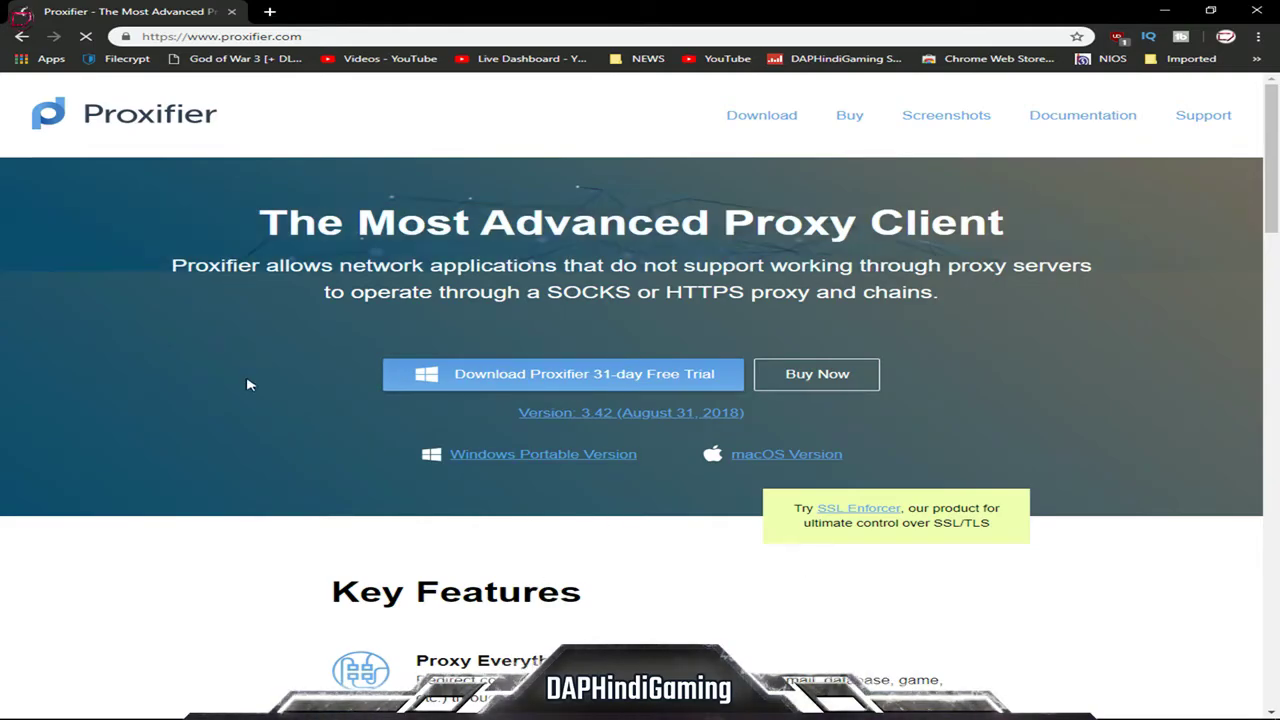
pyautogui.scroll(-10, 737, 571)
pyautogui.scroll(10, 740, 574)
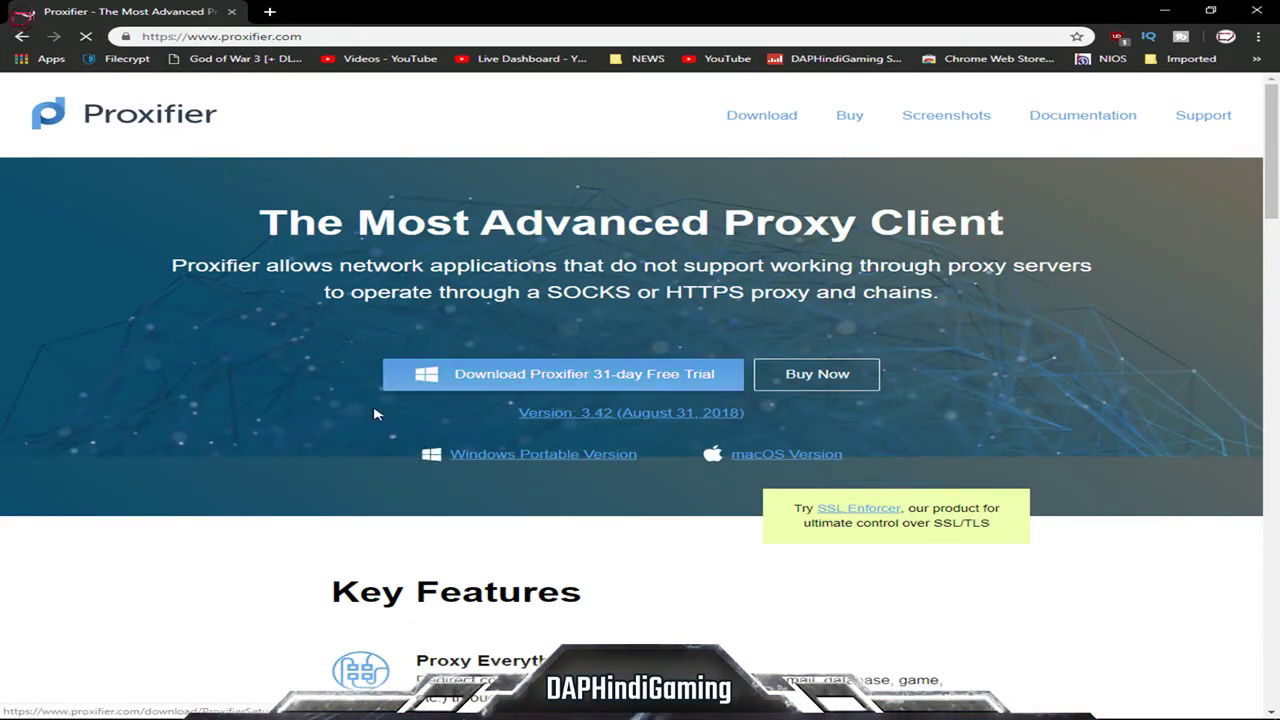
# Step: Move the new-tab browser window aside, select the Proxifier shortcut on the desktop and maximize the browser again
pyautogui.click(269, 11)
pyautogui.moveTo(855, 7); pyautogui.dragTo(834, 248)
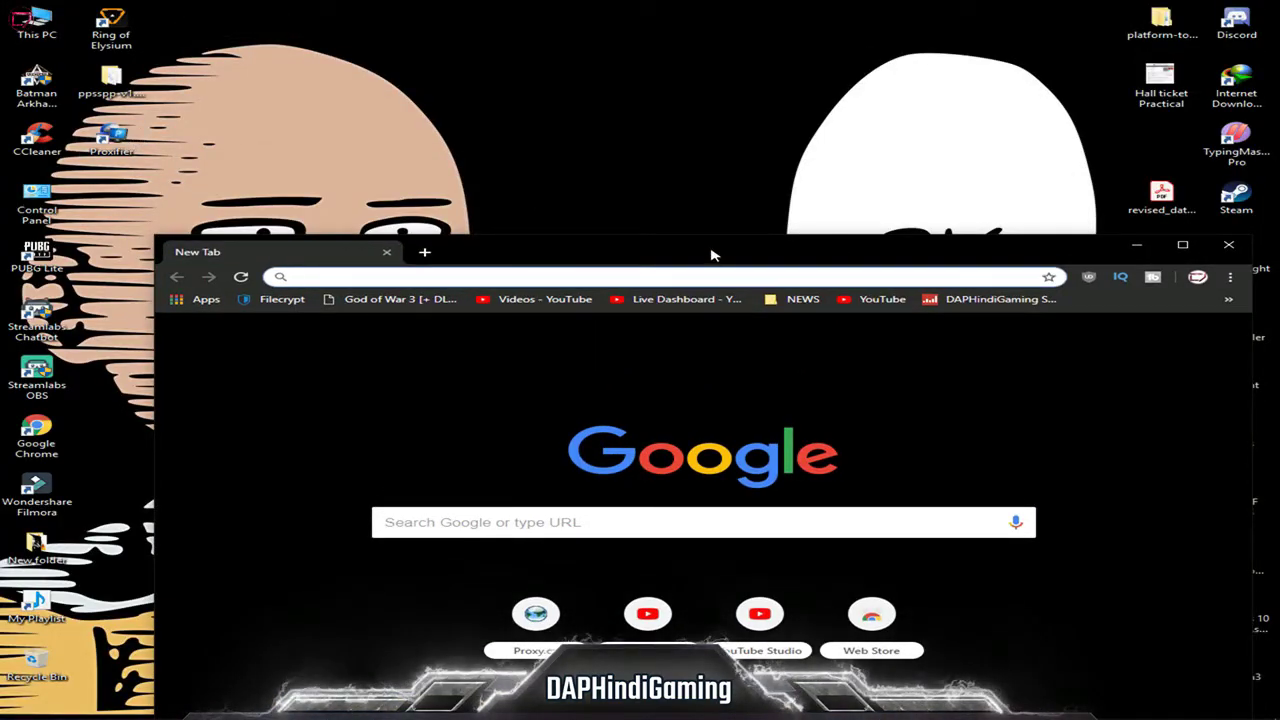
pyautogui.moveTo(712, 255); pyautogui.dragTo(790, 58)
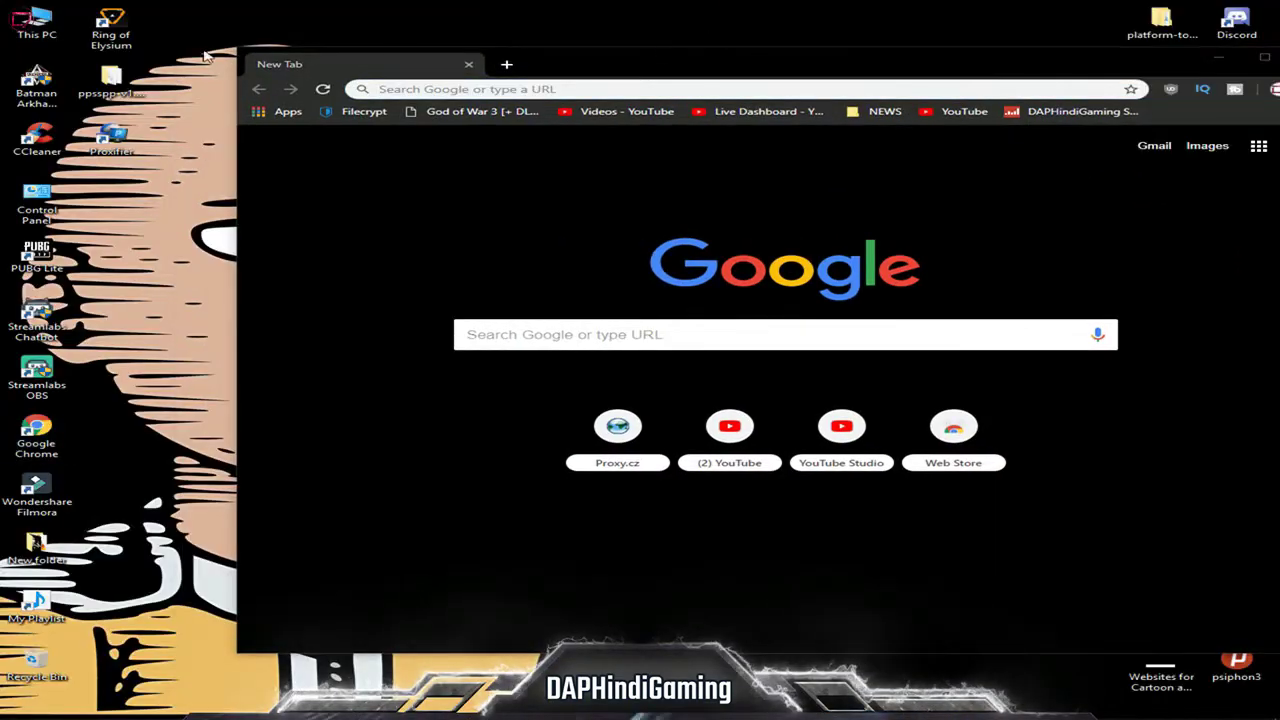
pyautogui.click(117, 145)
pyautogui.moveTo(758, 74); pyautogui.dragTo(643, 2)
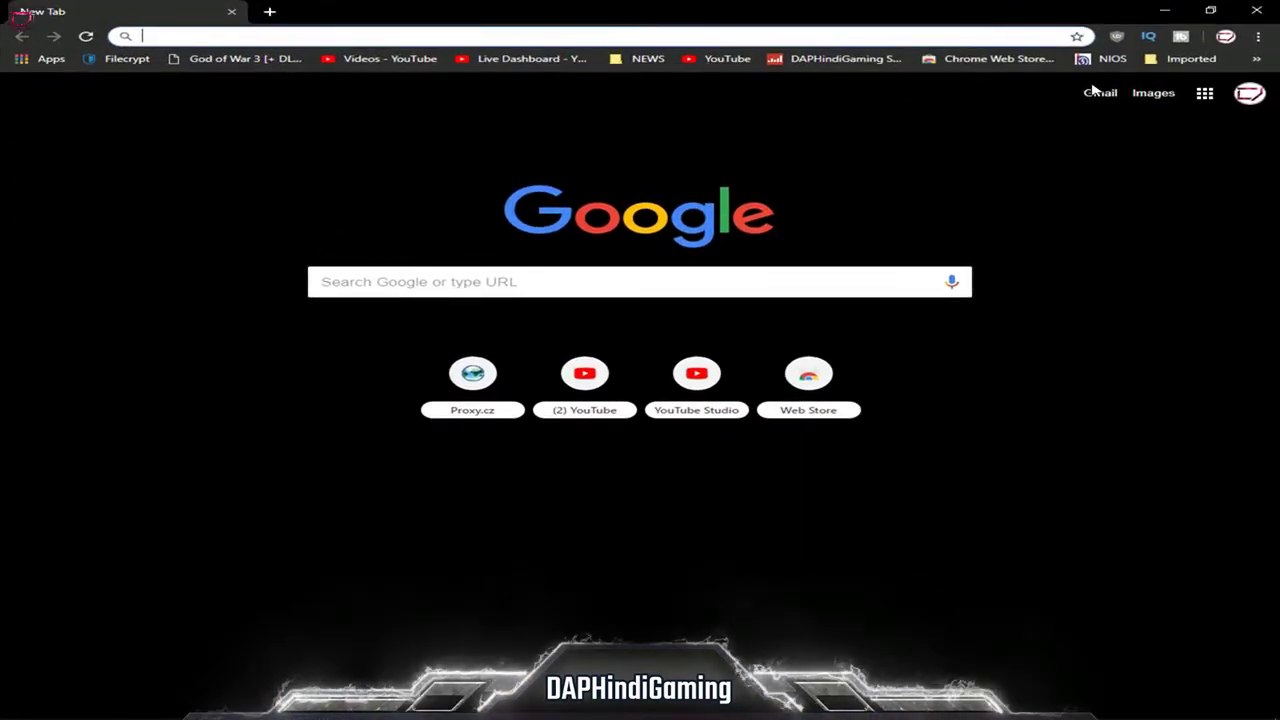
# Step: Open the bookmarked Fresh Proxy List on Free-Proxy.cz and restore the browser to a smaller window
pyautogui.click(1256, 58)
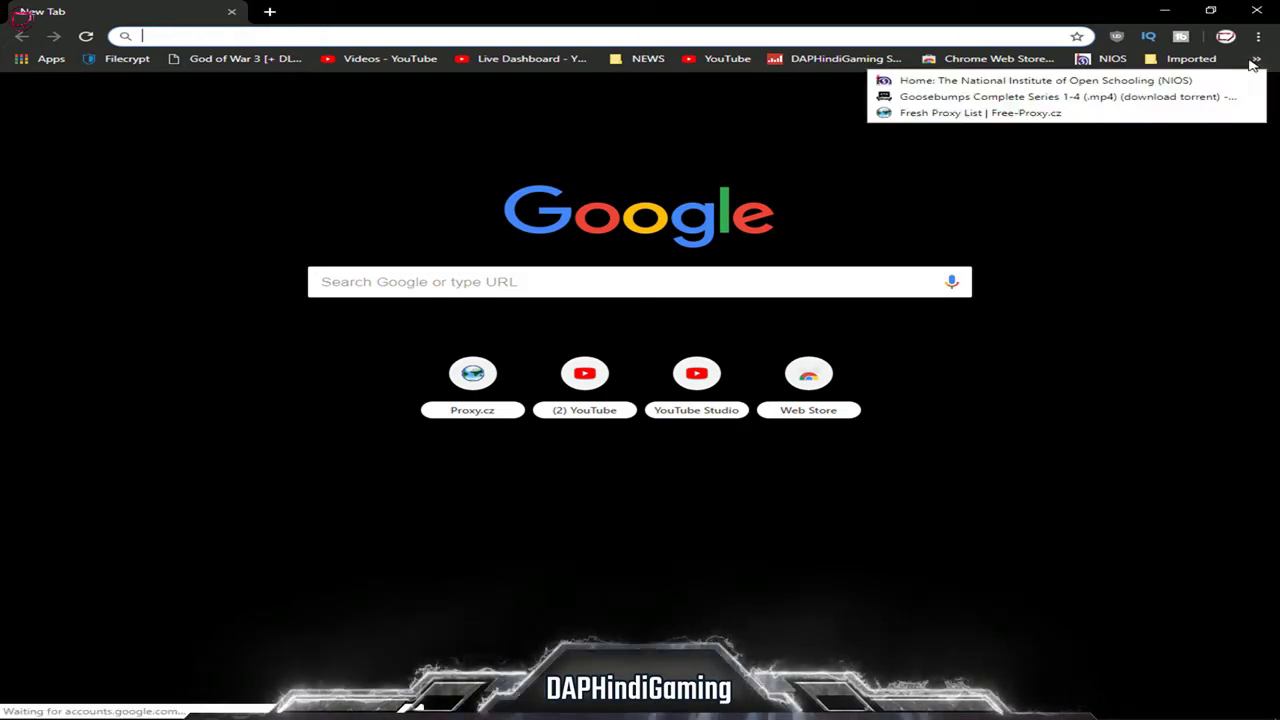
pyautogui.click(996, 112)
pyautogui.moveTo(376, 7); pyautogui.dragTo(530, 85)
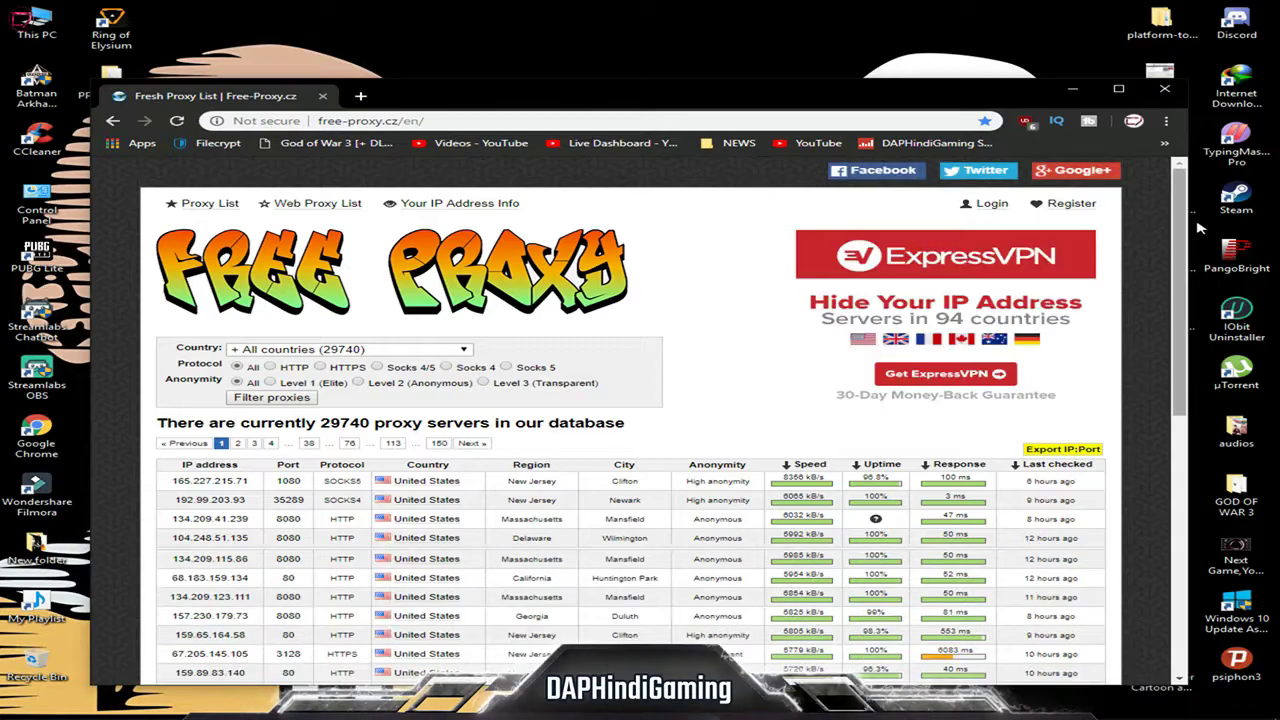
# Step: Reopen the recently closed Proxifier page from the browser history and close the empty new tab
pyautogui.click(360, 96)
pyautogui.click(1167, 121)
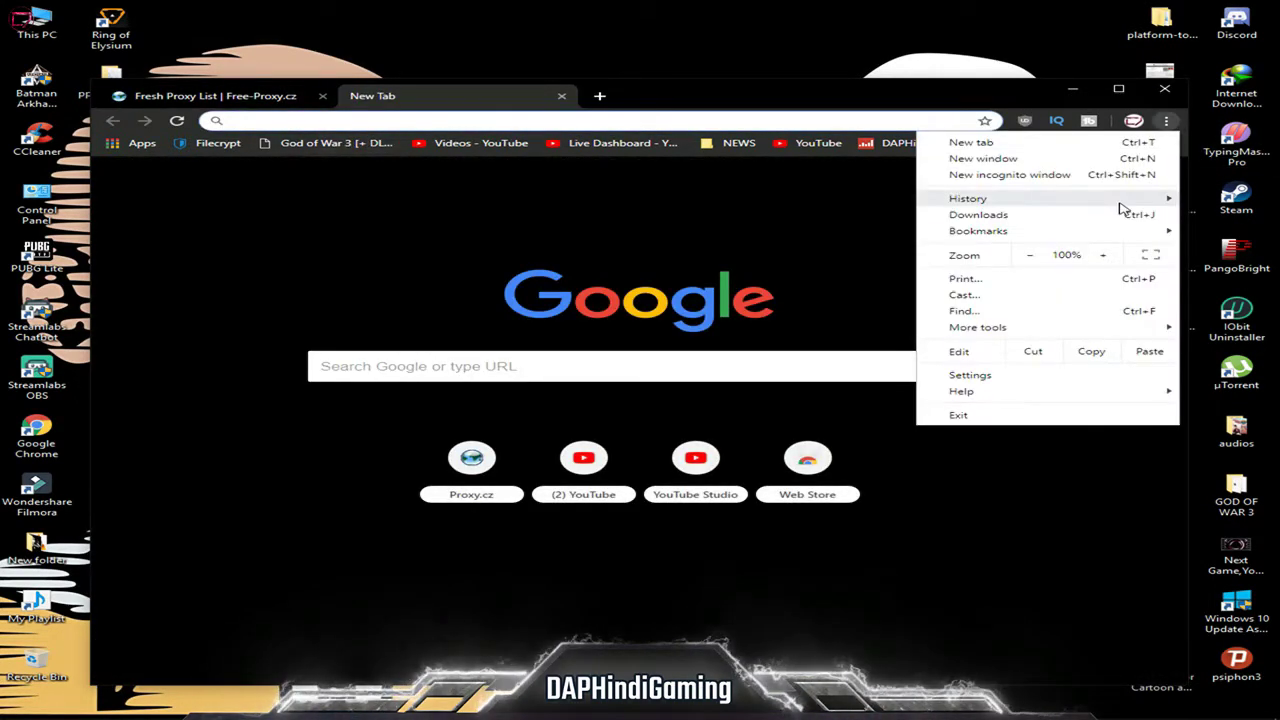
pyautogui.moveTo(987, 201)
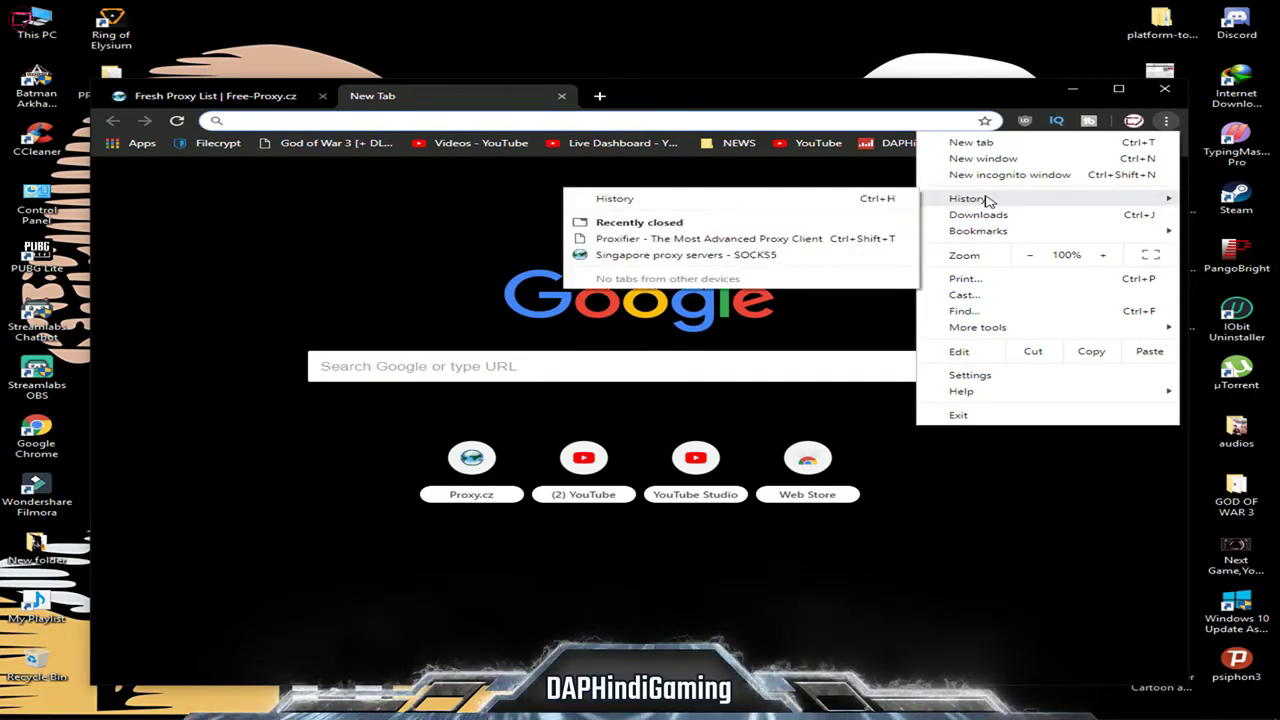
pyautogui.click(684, 241)
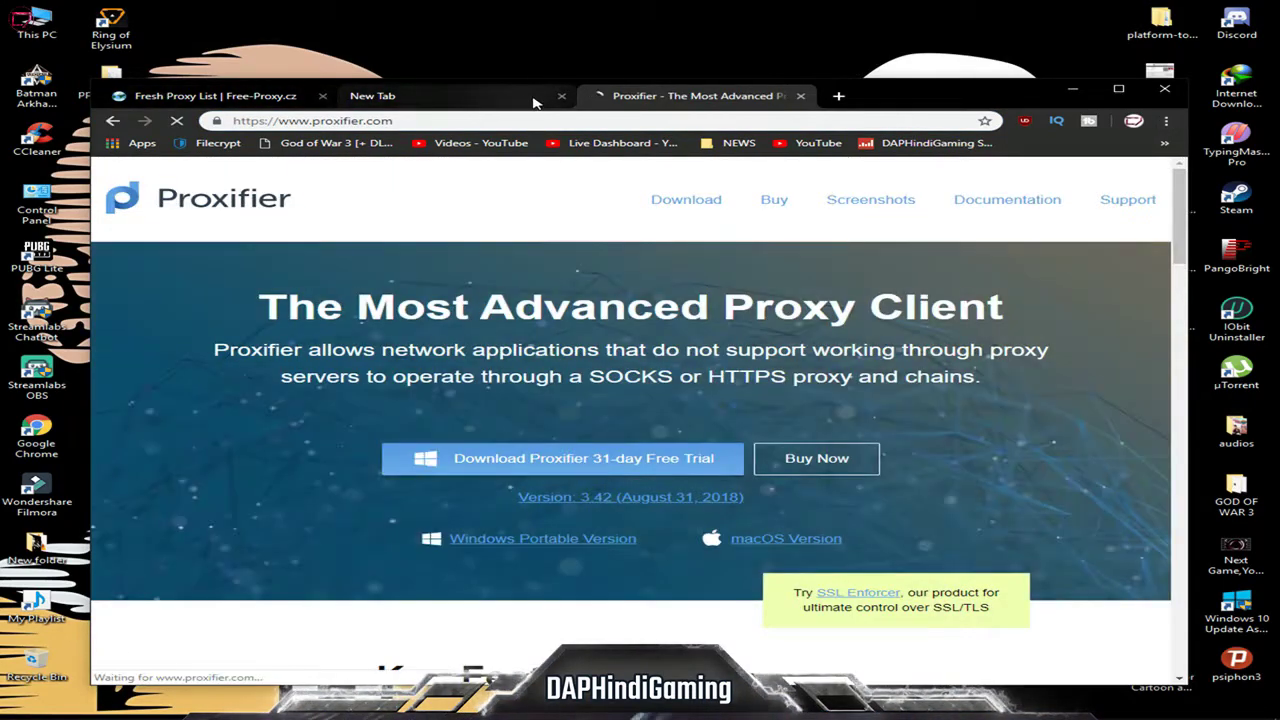
pyautogui.click(561, 96)
# Step: Return to the Fresh Proxy List page and maximize the browser window
pyautogui.click(265, 97)
pyautogui.scroll(-1, 675, 370)
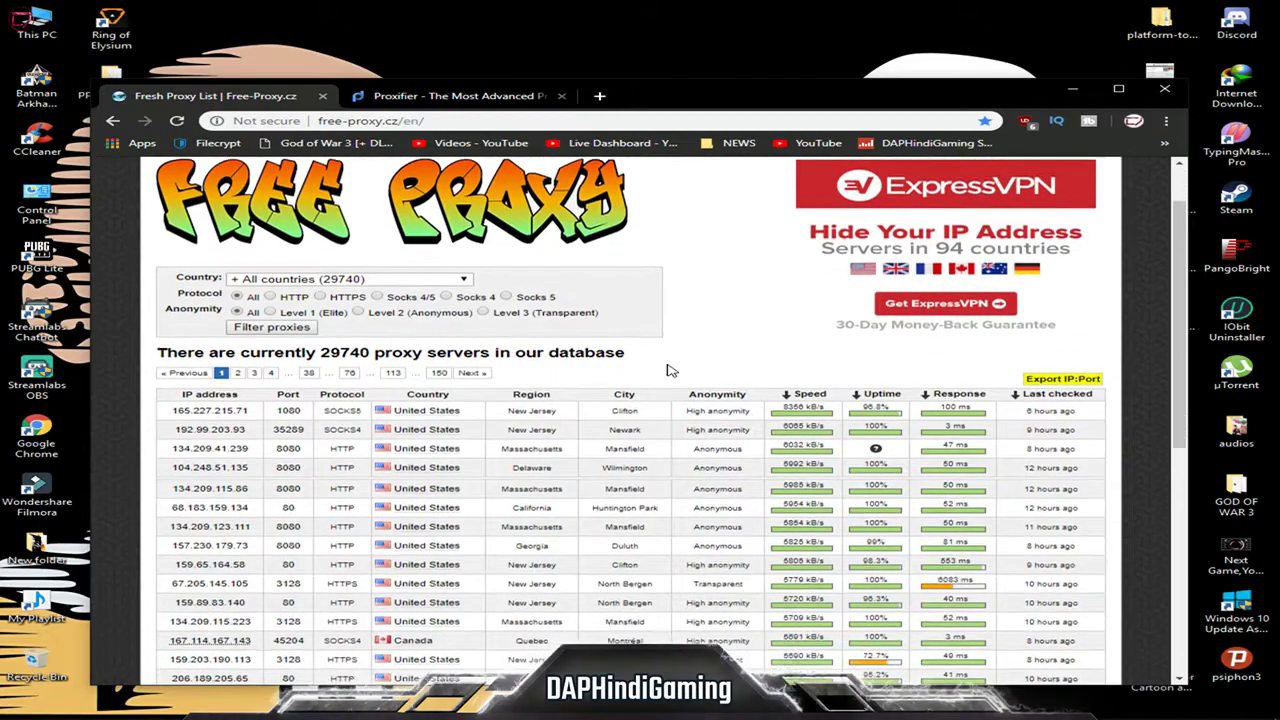
pyautogui.doubleClick(735, 105)
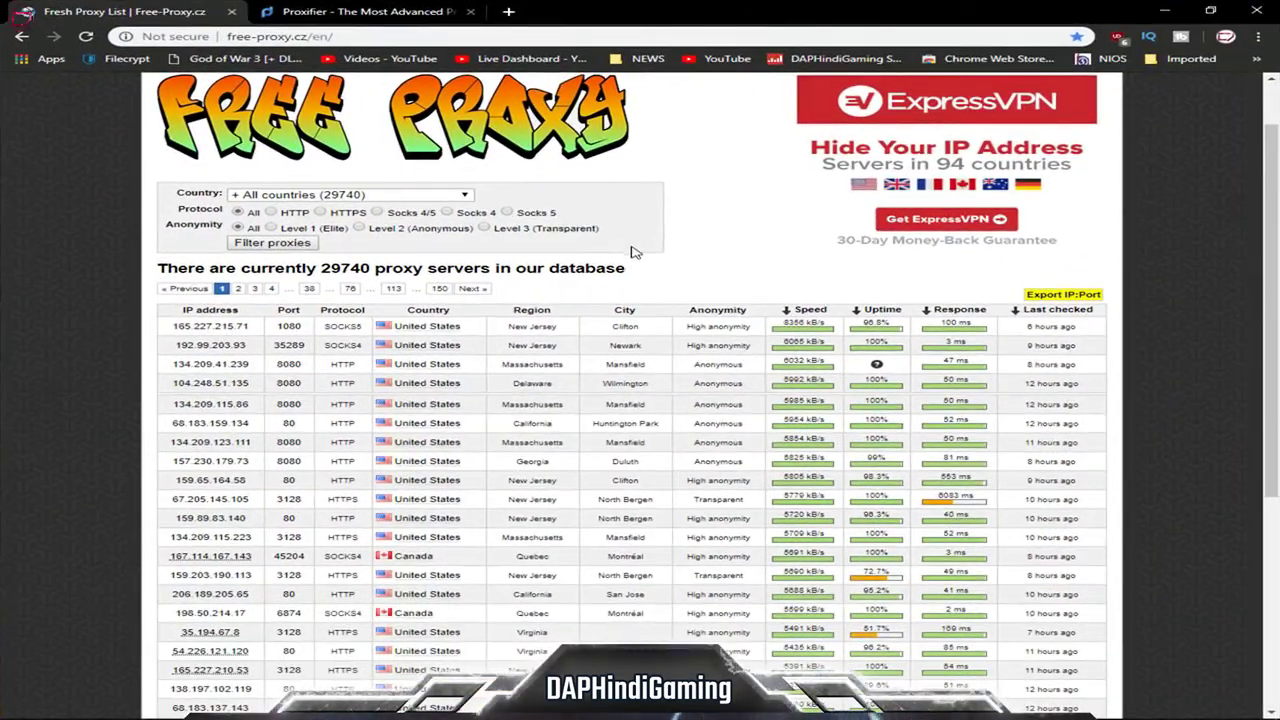
# Step: Filter the proxy list by country Singapore and protocol Socks 5
pyautogui.click(350, 194)
pyautogui.scroll(-15, 367, 407)
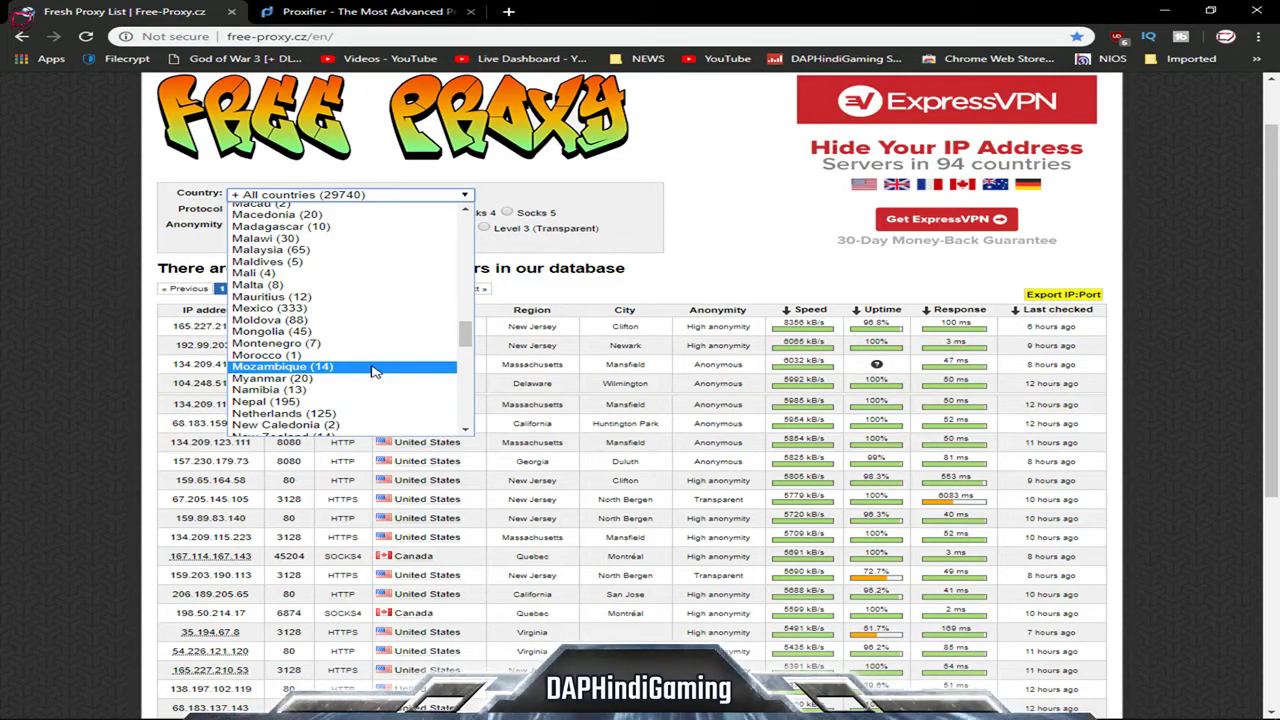
pyautogui.scroll(-1, 372, 371)
pyautogui.scroll(14, 371, 369)
pyautogui.scroll(8, 335, 252)
pyautogui.scroll(-20, 325, 300)
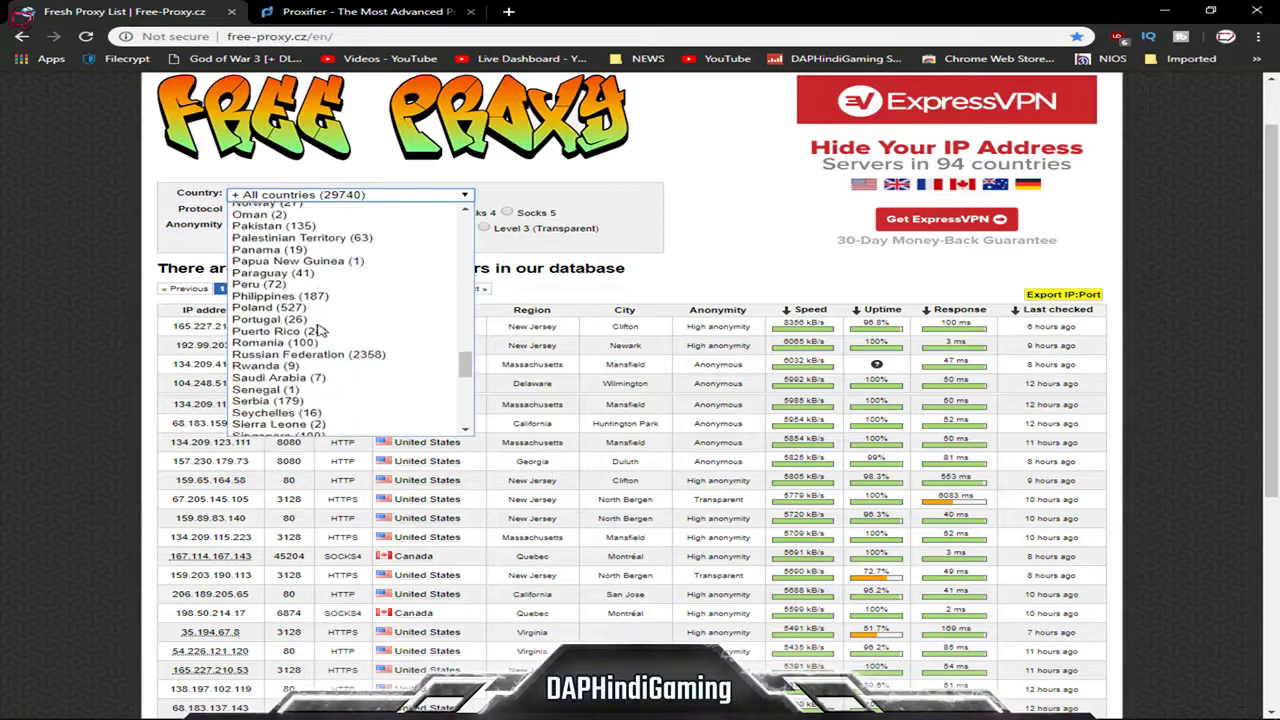
pyautogui.scroll(-3, 320, 330)
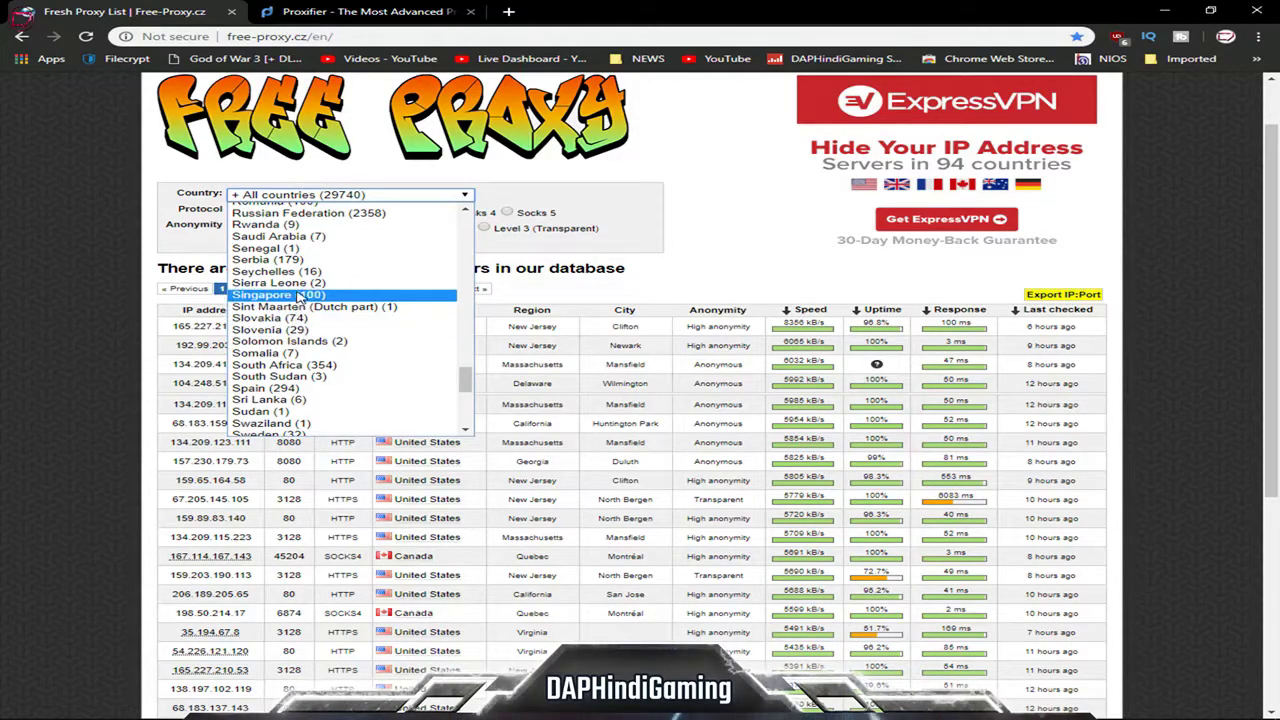
pyautogui.click(297, 296)
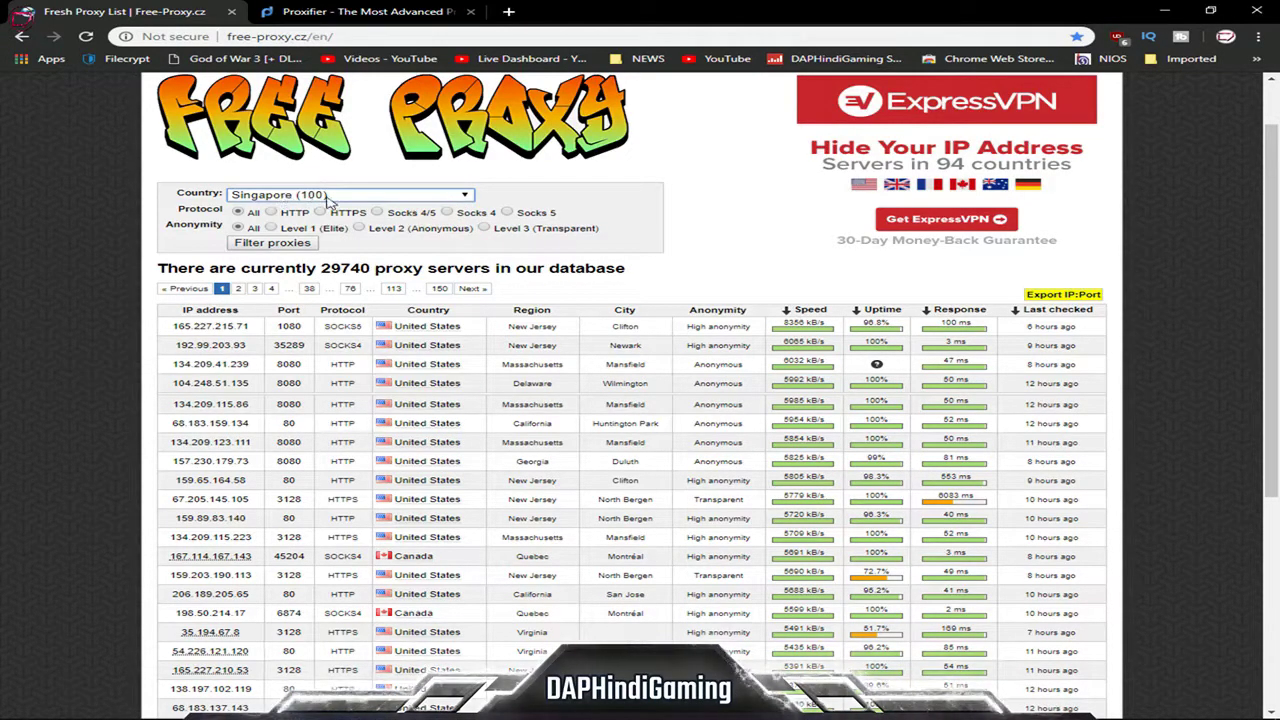
pyautogui.click(521, 214)
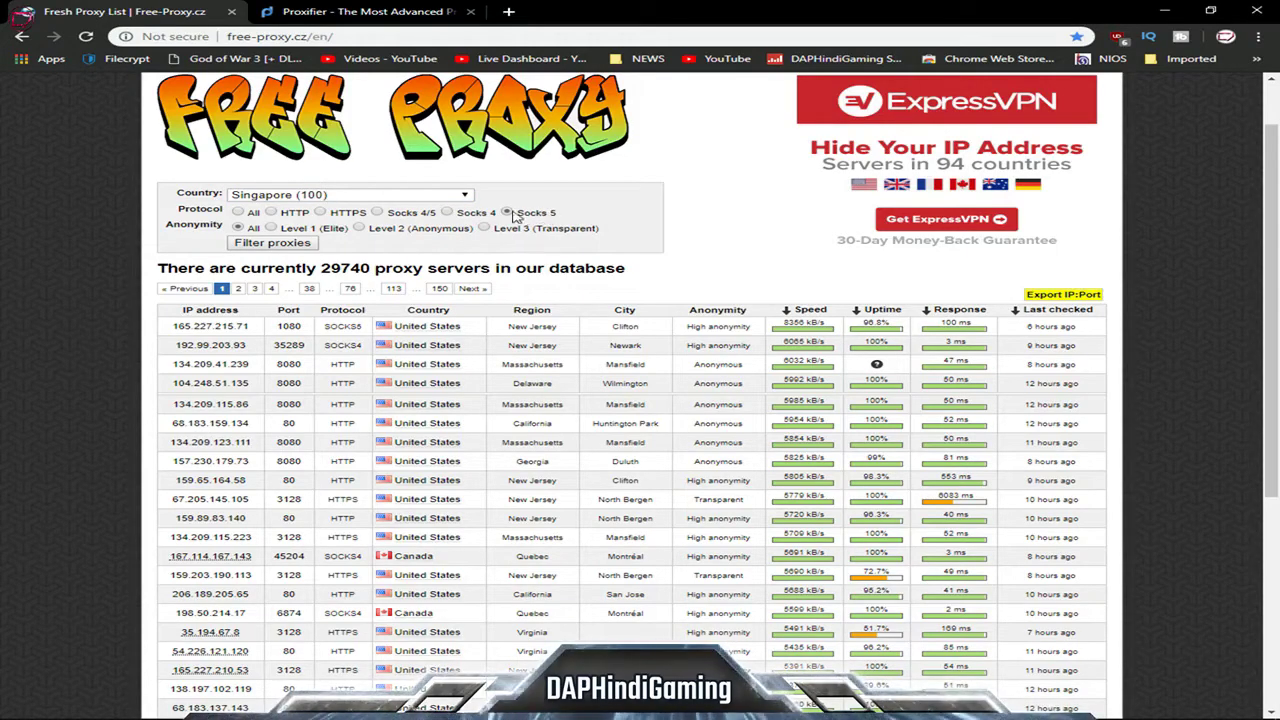
pyautogui.click(276, 244)
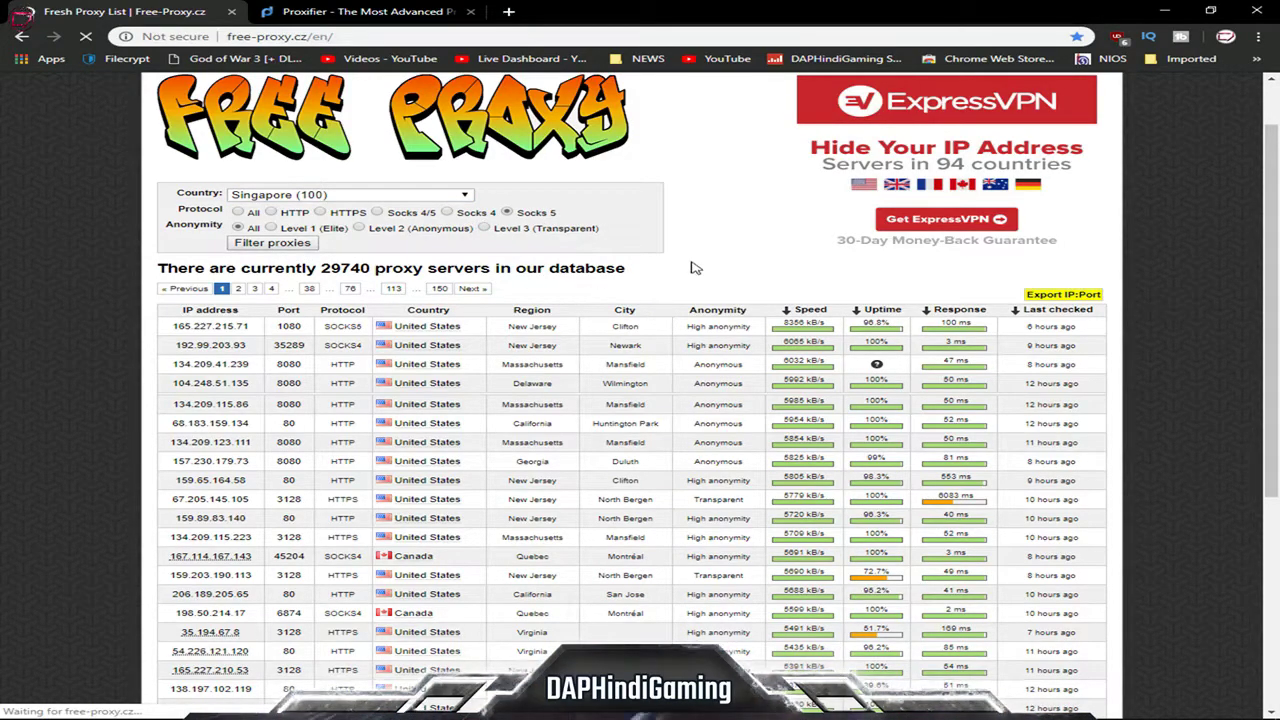